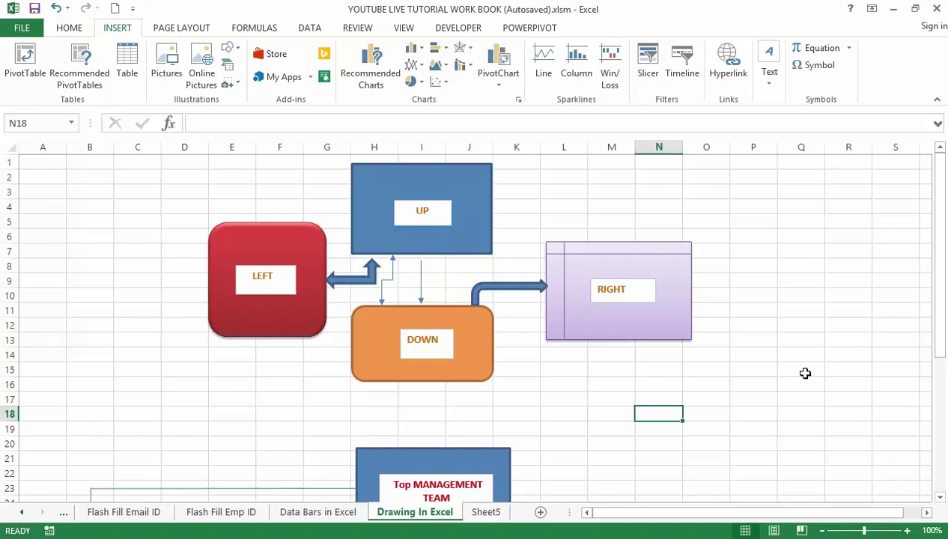
- Glance at the Data Bars sheet, return to Drawing In Excel, and open the Insert Shapes gallery
click(307, 513)
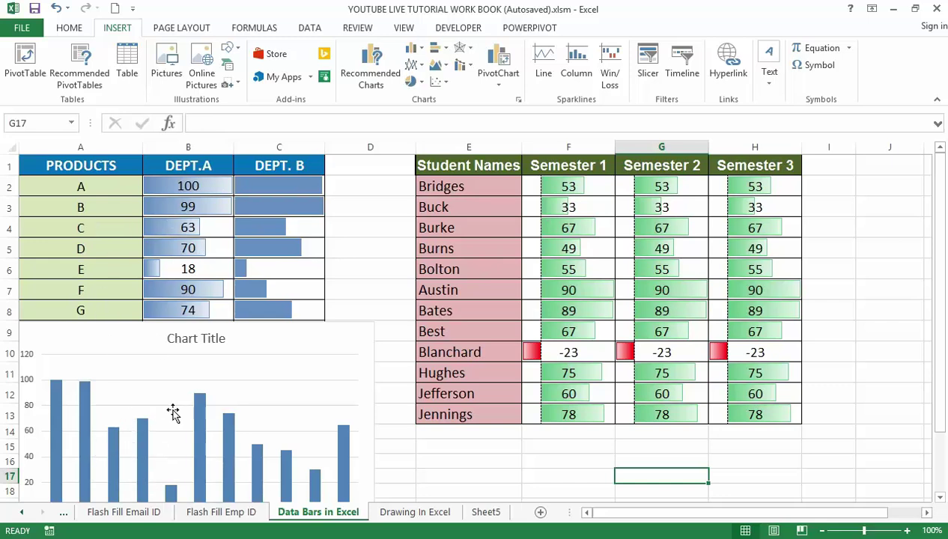
click(417, 513)
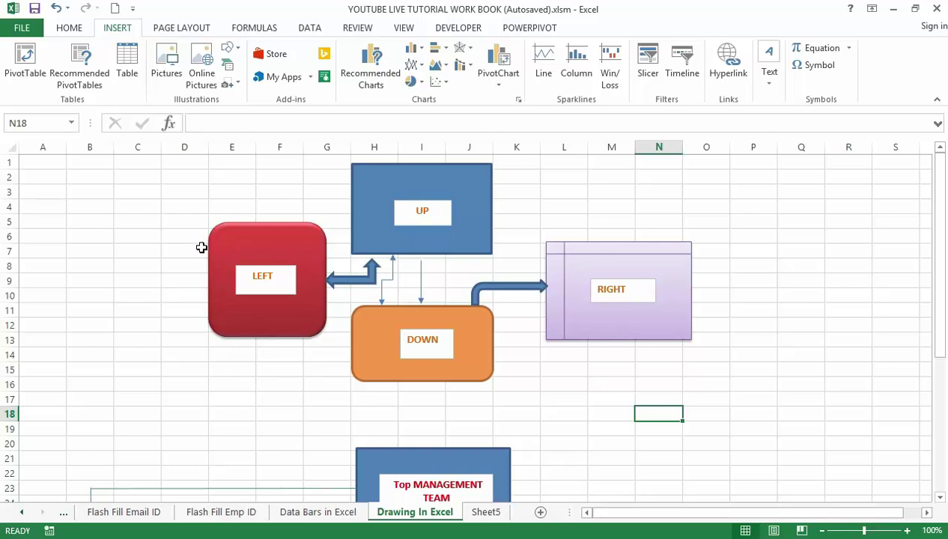
click(70, 27)
click(127, 33)
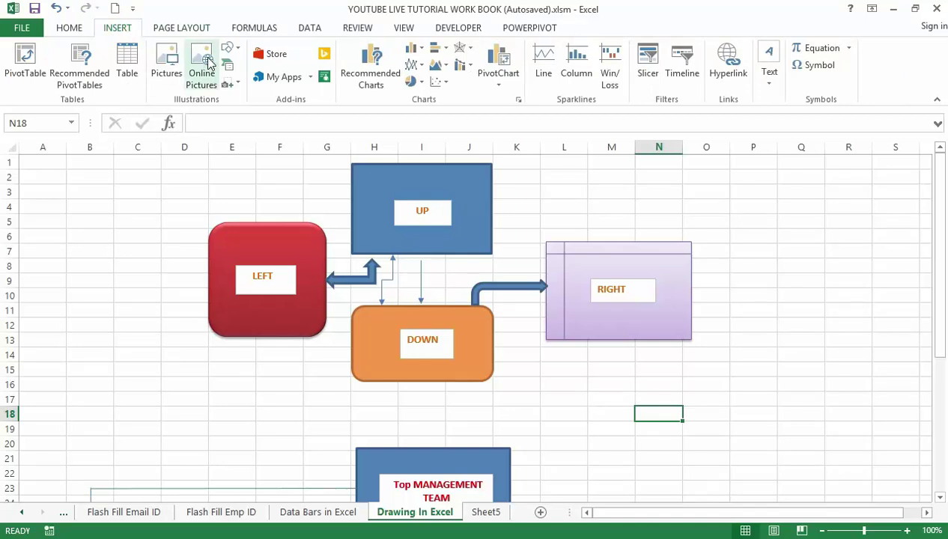
click(237, 51)
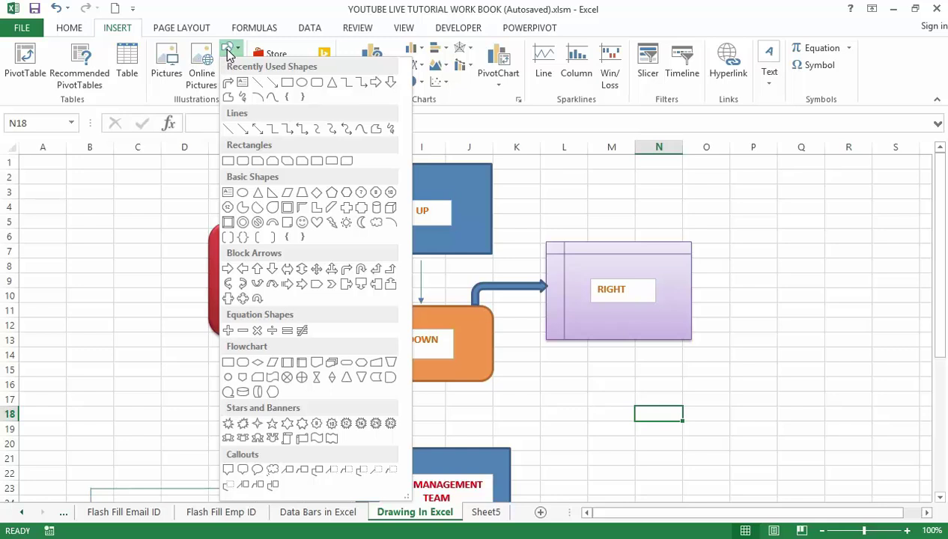
- Dismiss the Shapes gallery, reopen it, and dismiss it again without inserting anything
click(158, 175)
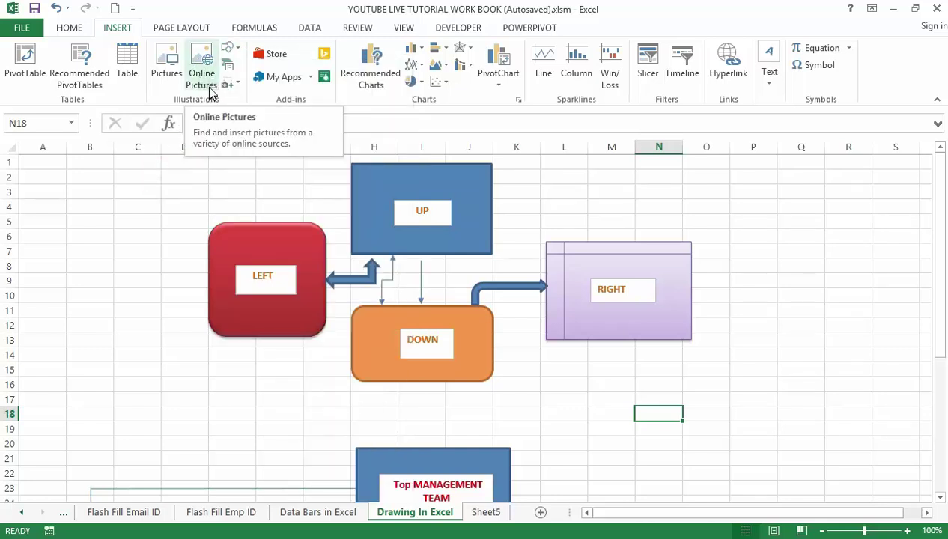
click(238, 53)
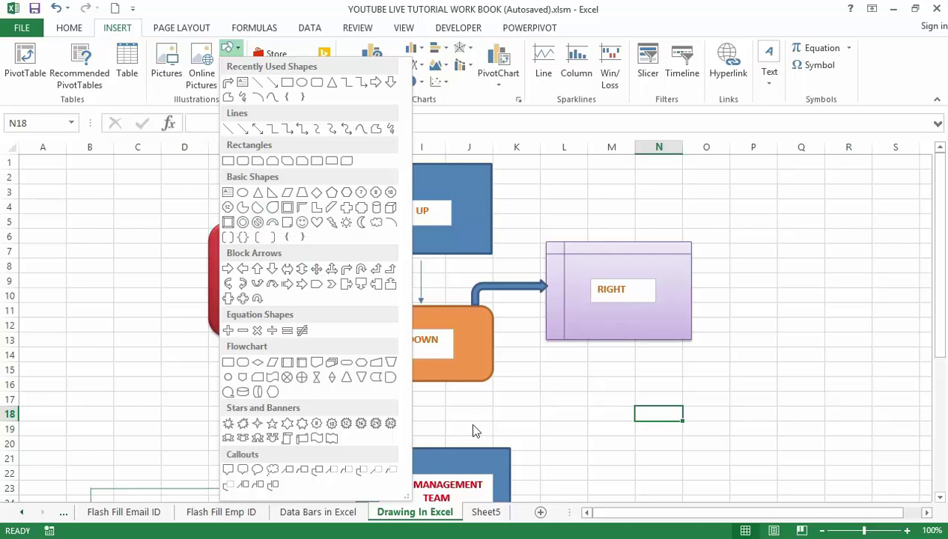
click(577, 422)
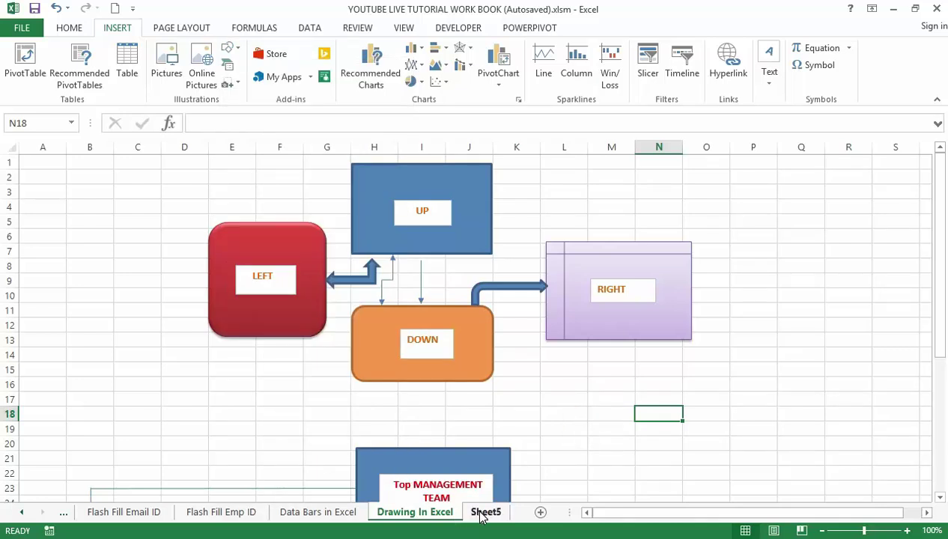
- On the empty Sheet5, draw a rectangle starting at D3 and spanning to about column G
click(482, 512)
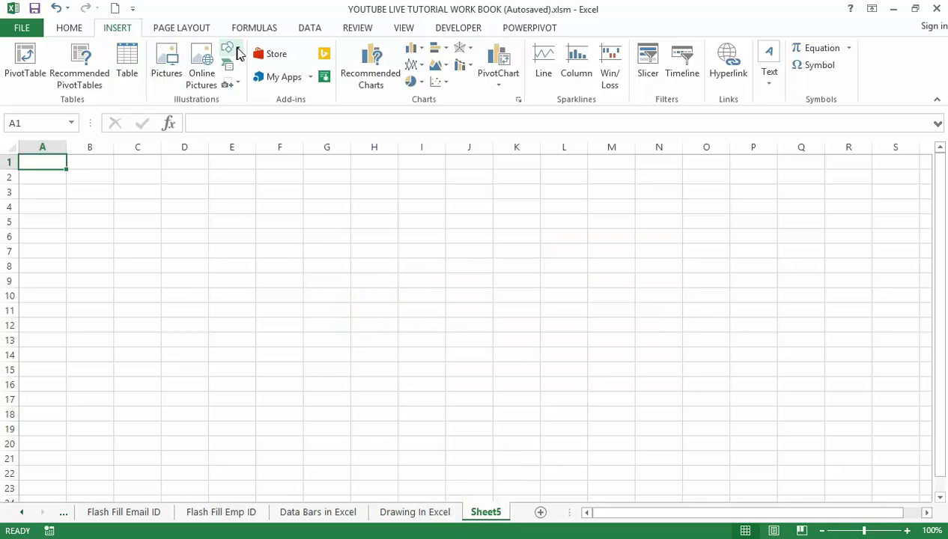
click(238, 50)
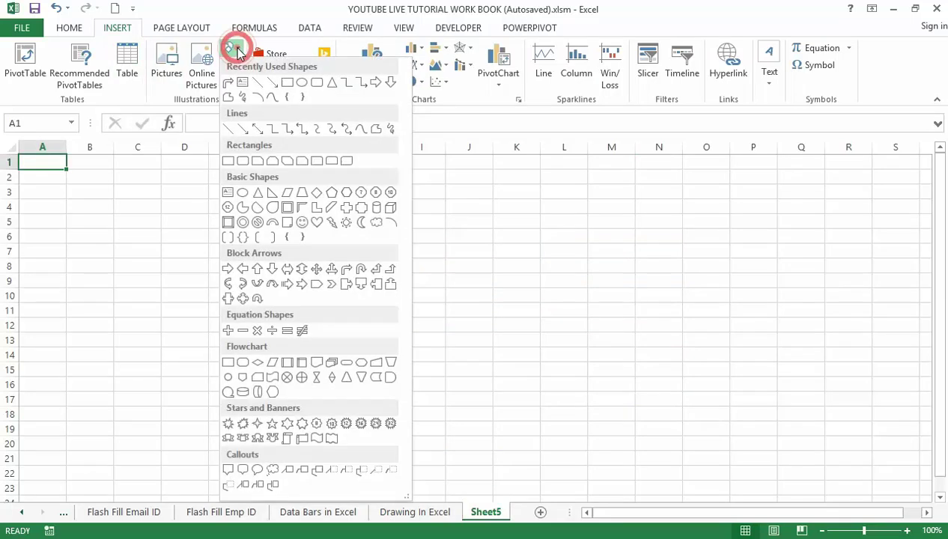
click(229, 163)
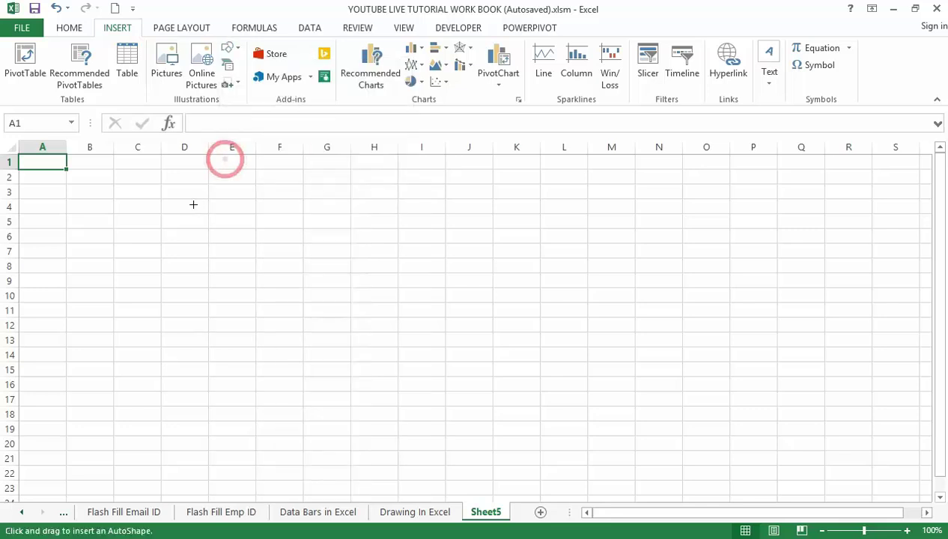
mouse_move(193, 190)
mouse_down()
mouse_move(299, 242)
mouse_move(341, 250)
mouse_move(353, 268)
mouse_up()
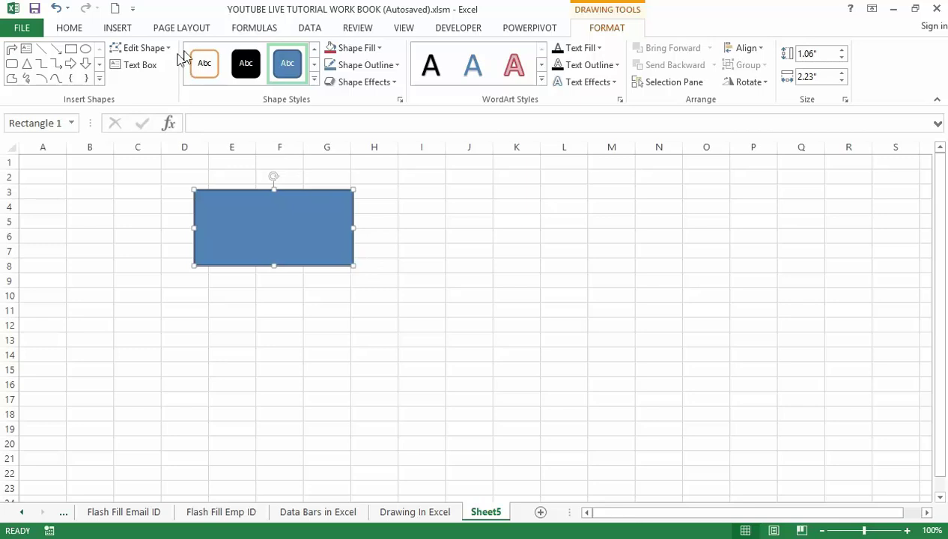
click(120, 27)
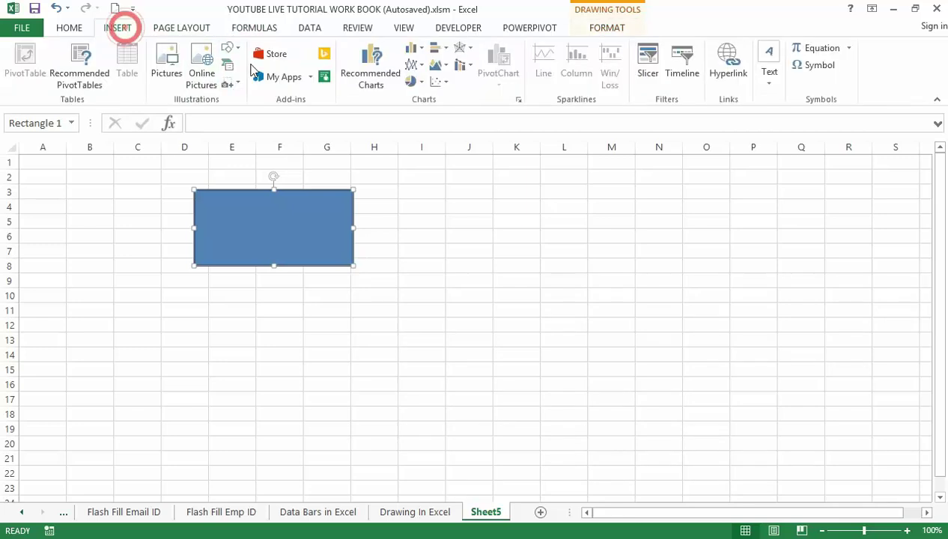
click(229, 48)
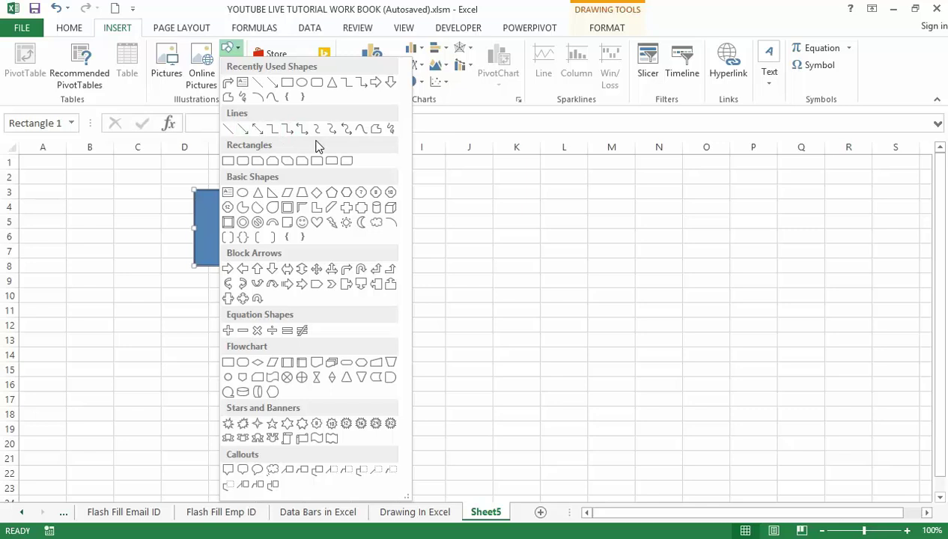
- Draw an arrow leftward from the rectangle's left edge and a second rectangle over A3:B9
click(241, 131)
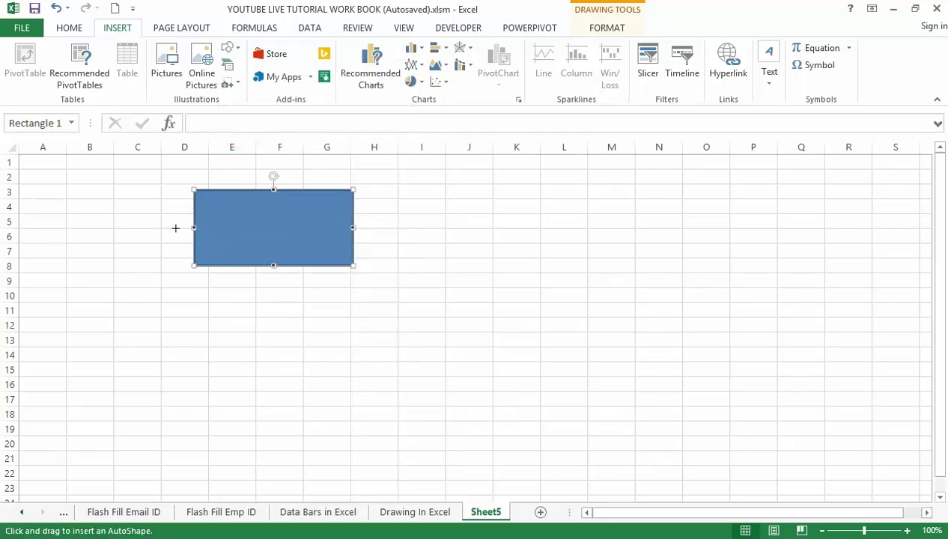
drag(192, 228, 113, 229)
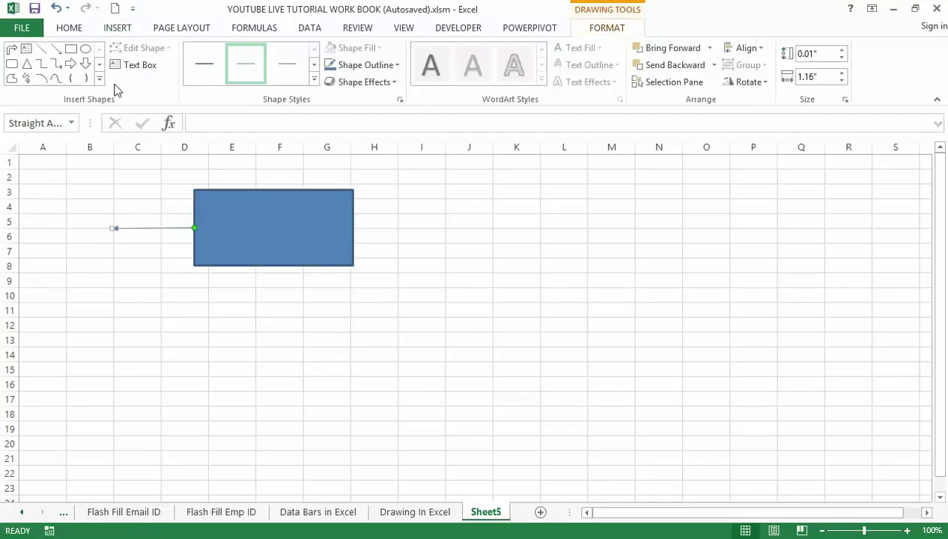
click(71, 49)
drag(22, 185, 112, 285)
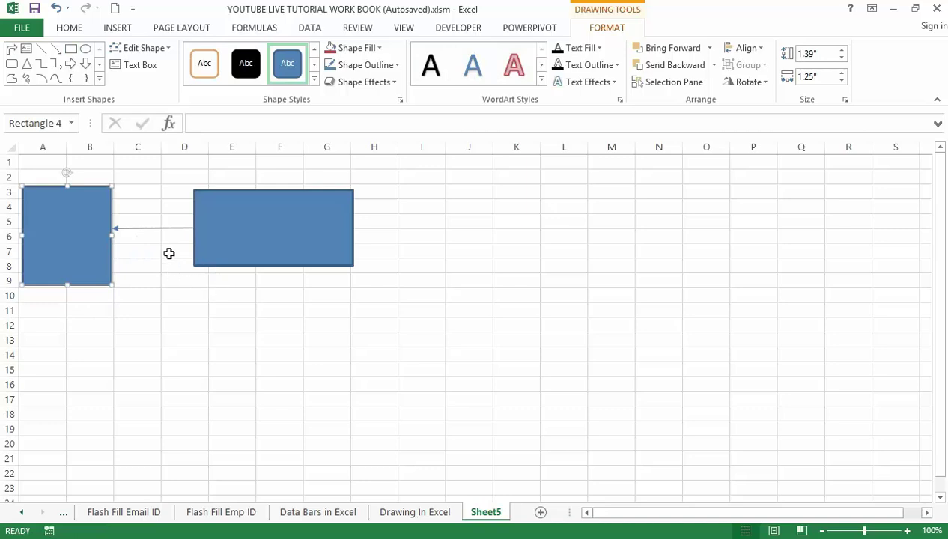
click(119, 28)
click(229, 47)
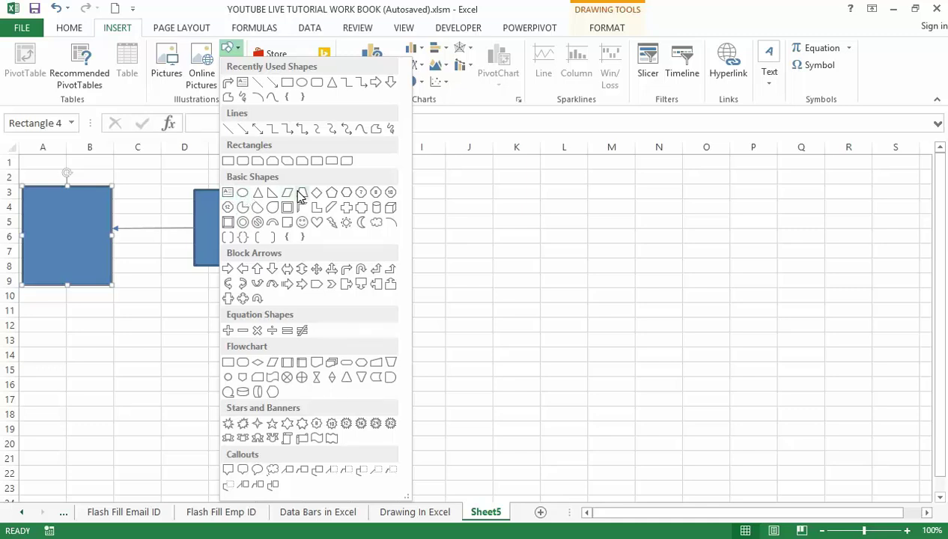
- Draw an isosceles triangle near J3, widen it, and nudge it up-left to about 1.77" by 1.89"
click(258, 196)
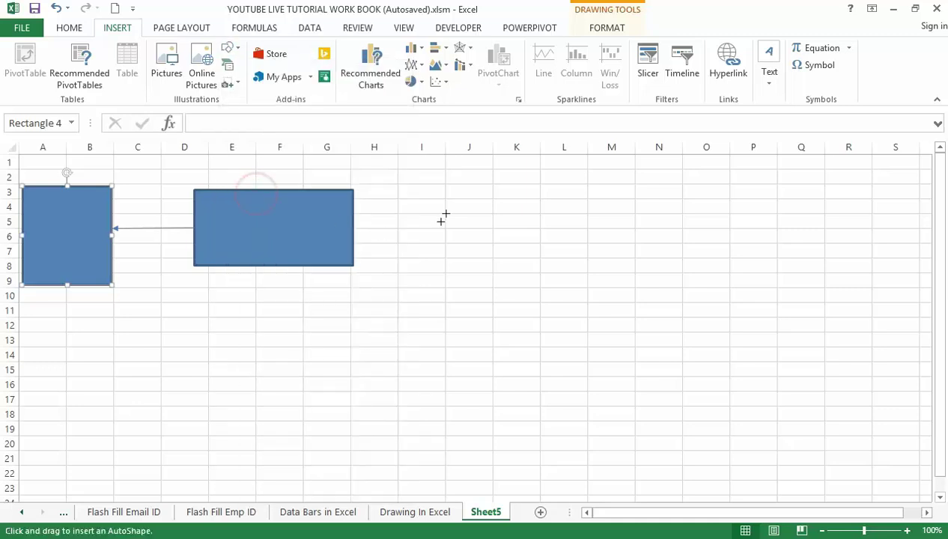
mouse_move(476, 188)
mouse_down()
mouse_move(529, 274)
mouse_move(574, 312)
mouse_up()
drag(475, 249, 447, 254)
drag(503, 266, 480, 255)
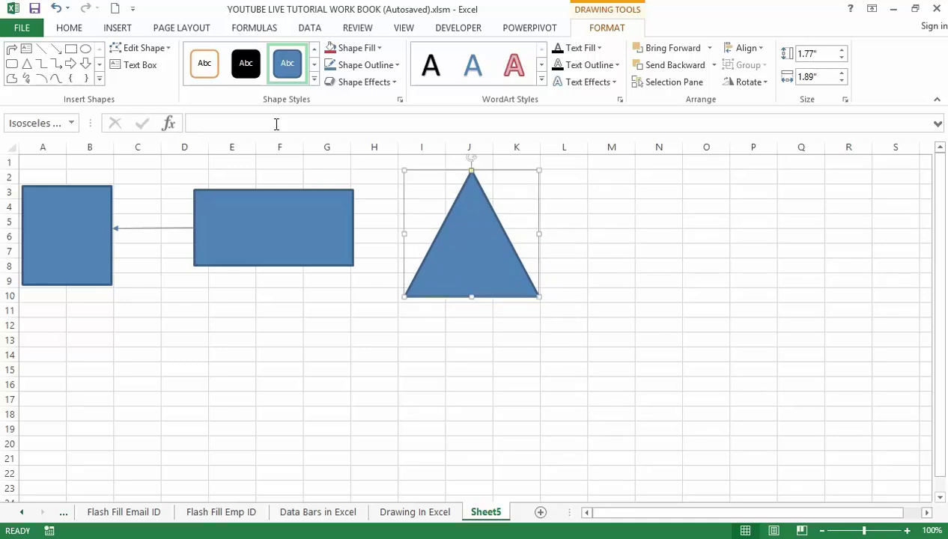
click(118, 29)
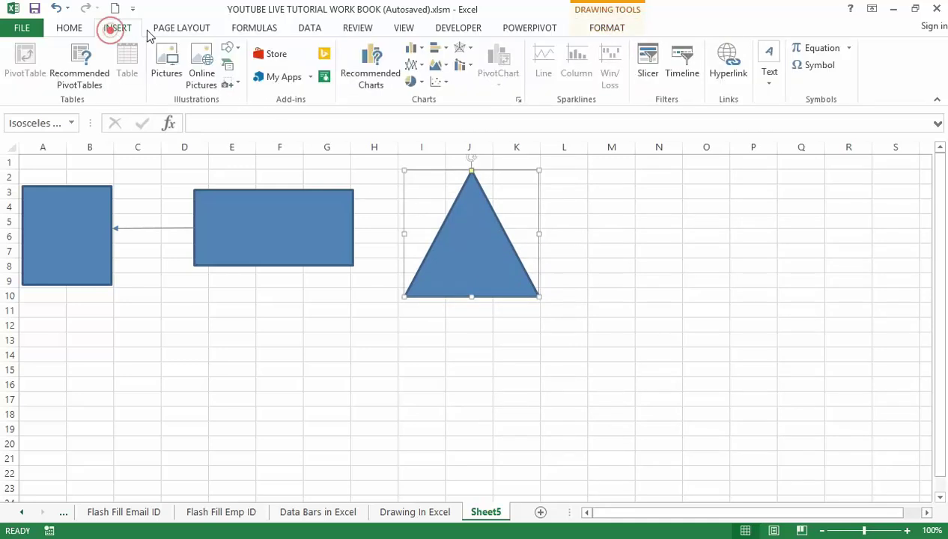
click(228, 48)
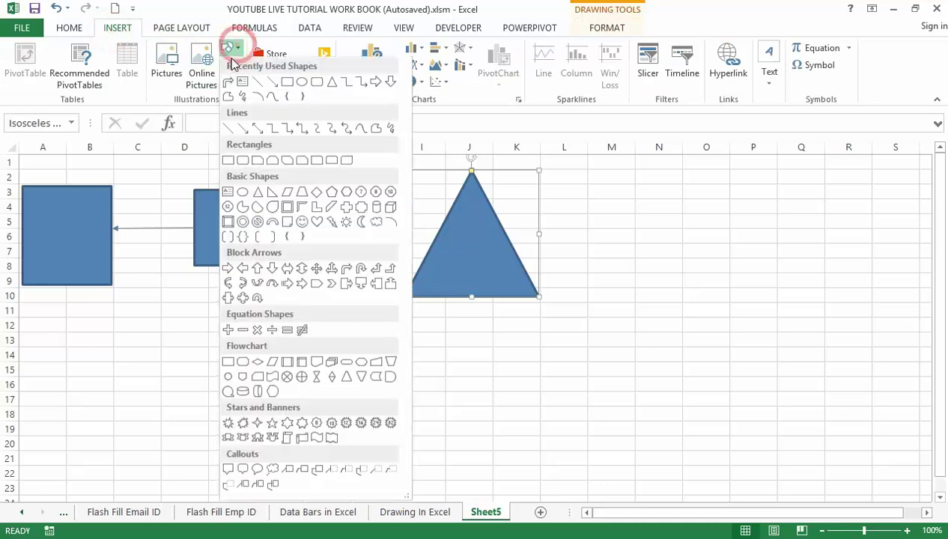
- Add a text box reading SHAPES inside the wide rectangle and enlarge it up and left
click(227, 192)
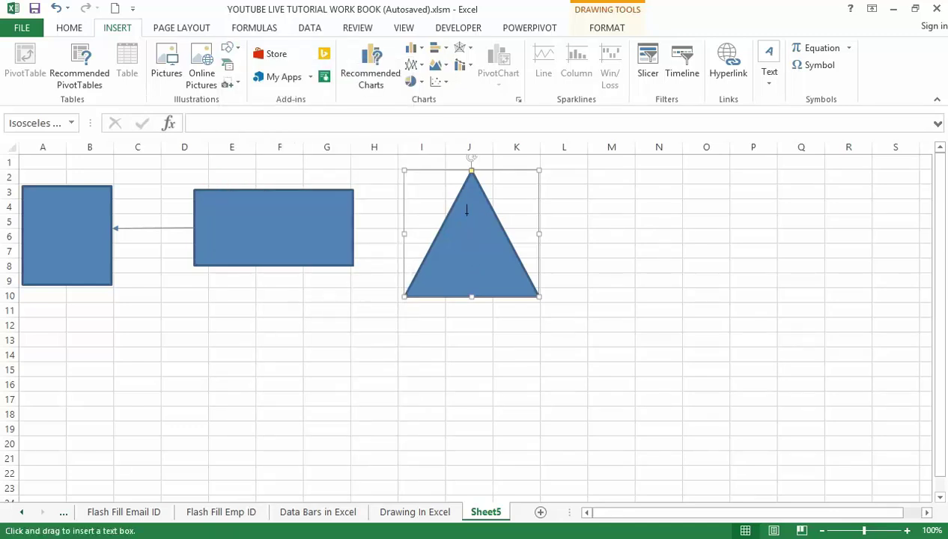
drag(229, 216, 317, 247)
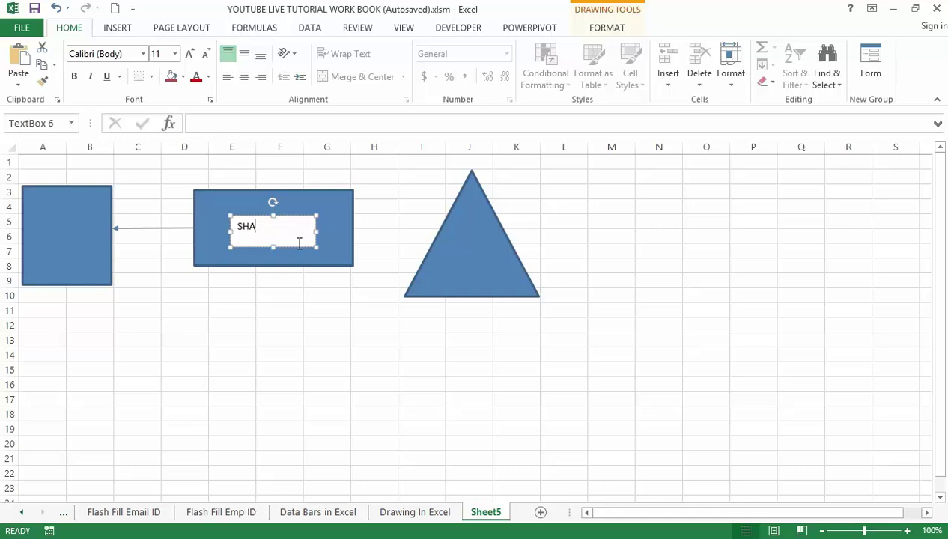
click(373, 355)
click(236, 227)
drag(228, 215, 214, 214)
- Fill the SHAPES text box with red and make the word SHAPES bold
click(219, 224)
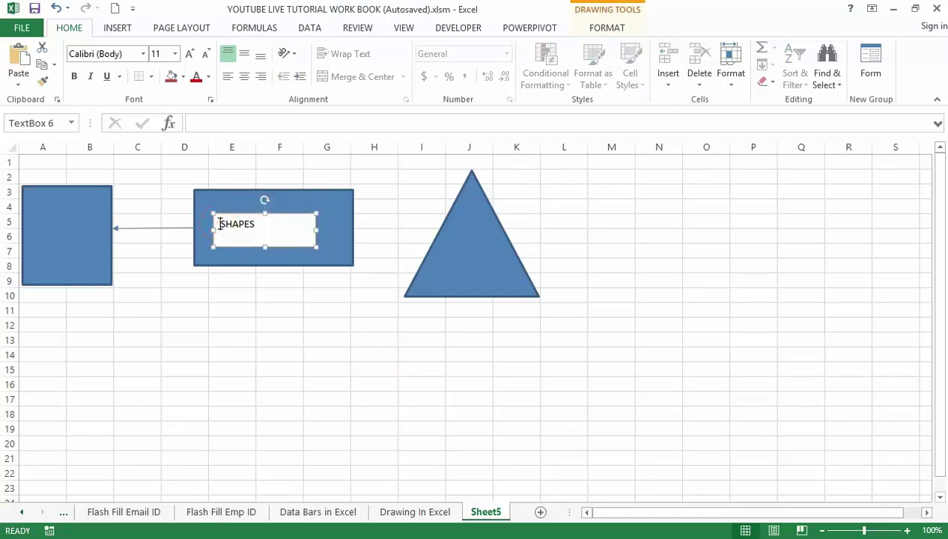
click(279, 224)
drag(221, 224, 294, 240)
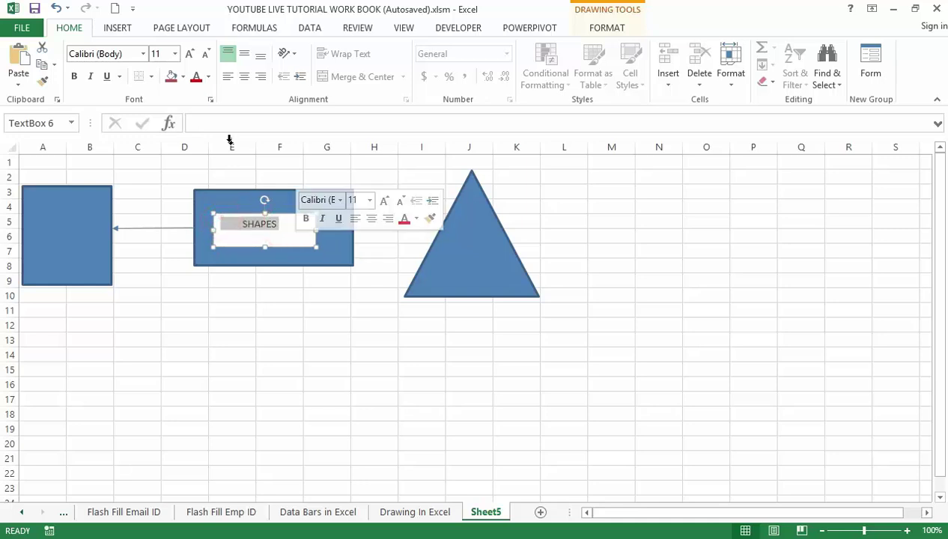
click(171, 76)
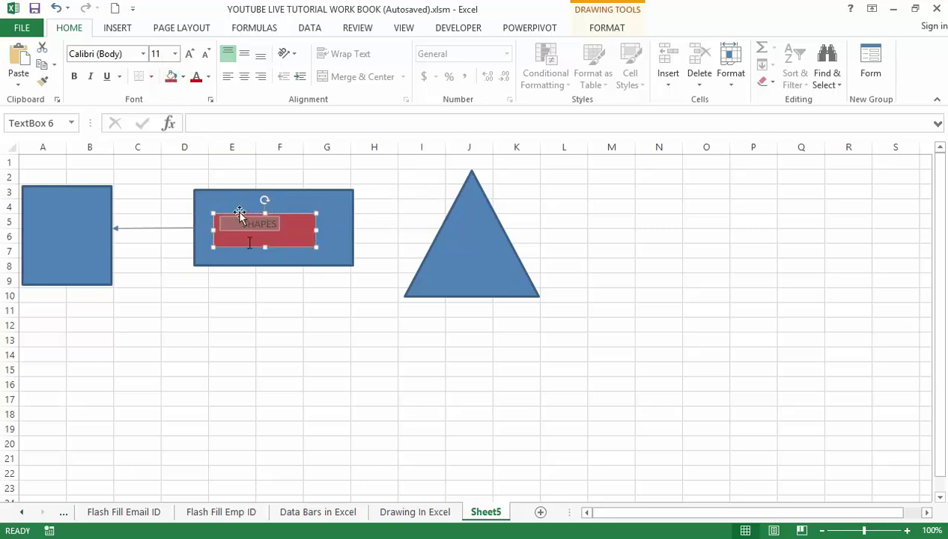
click(281, 225)
double_click(259, 223)
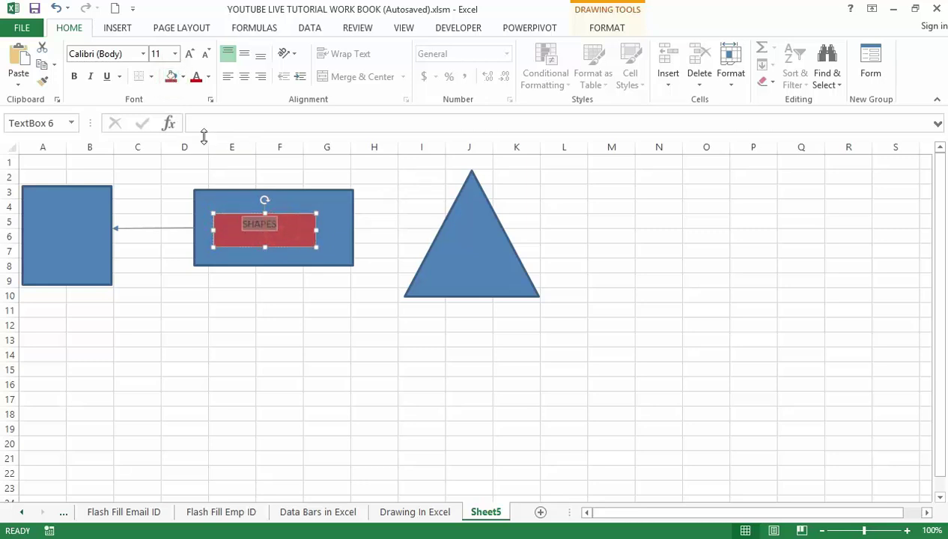
click(74, 76)
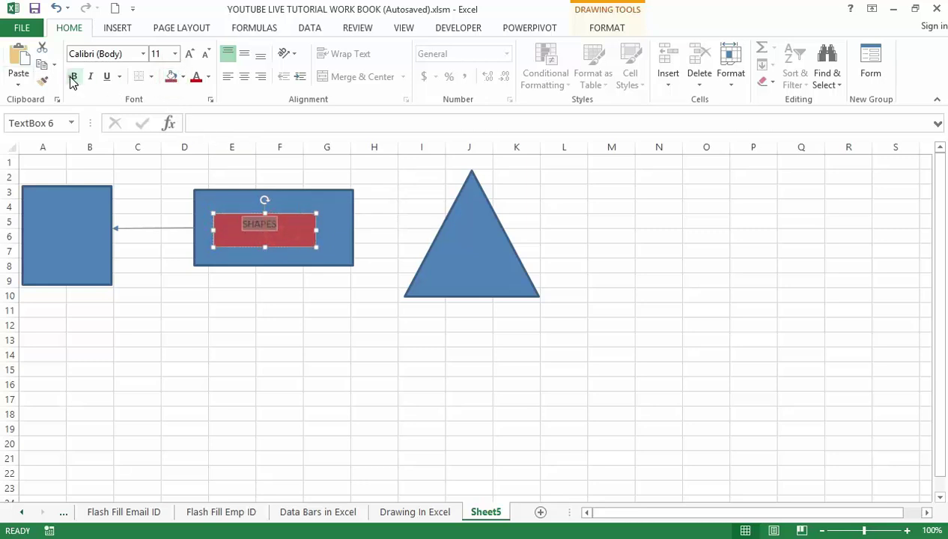
click(266, 234)
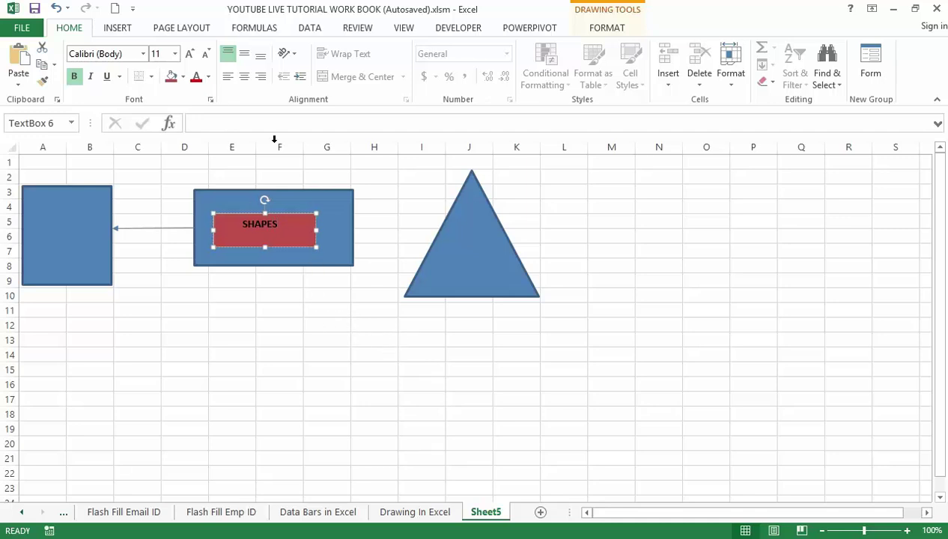
- Open the Insert Shapes gallery over Sheet5
click(116, 28)
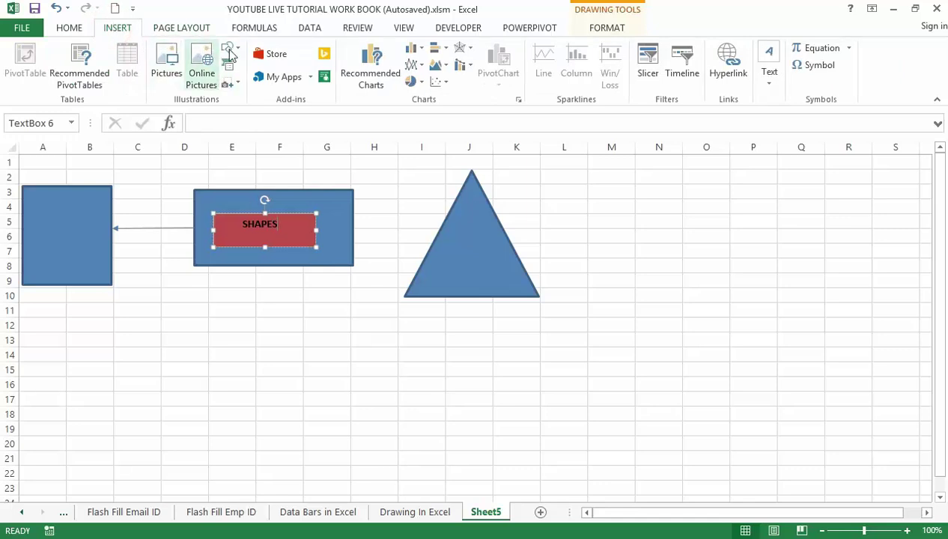
click(240, 49)
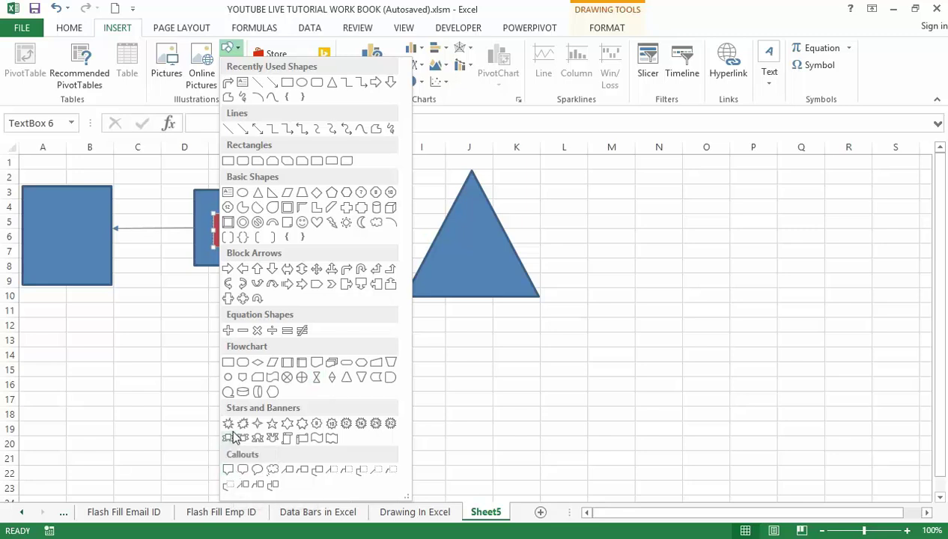
- Draw a rectangular callout to the right of the triangle
click(228, 470)
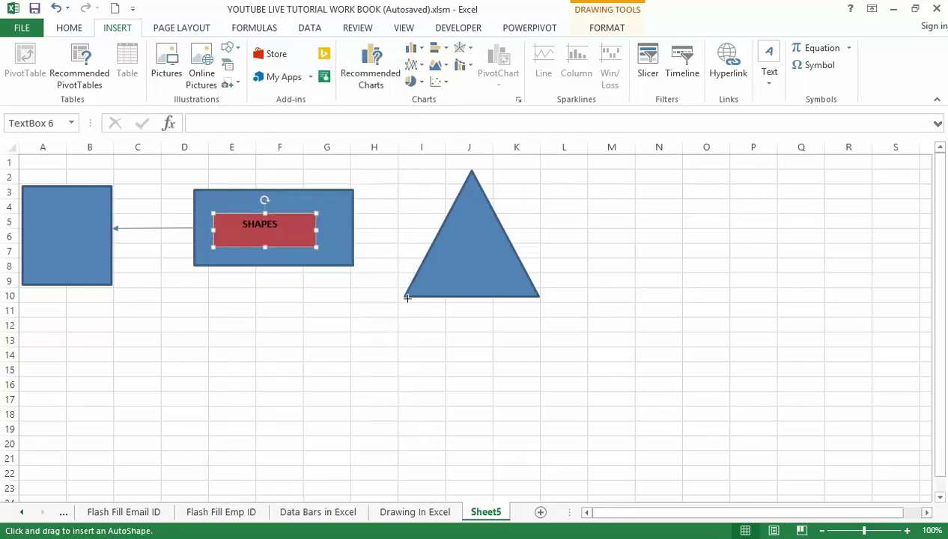
drag(610, 197, 704, 274)
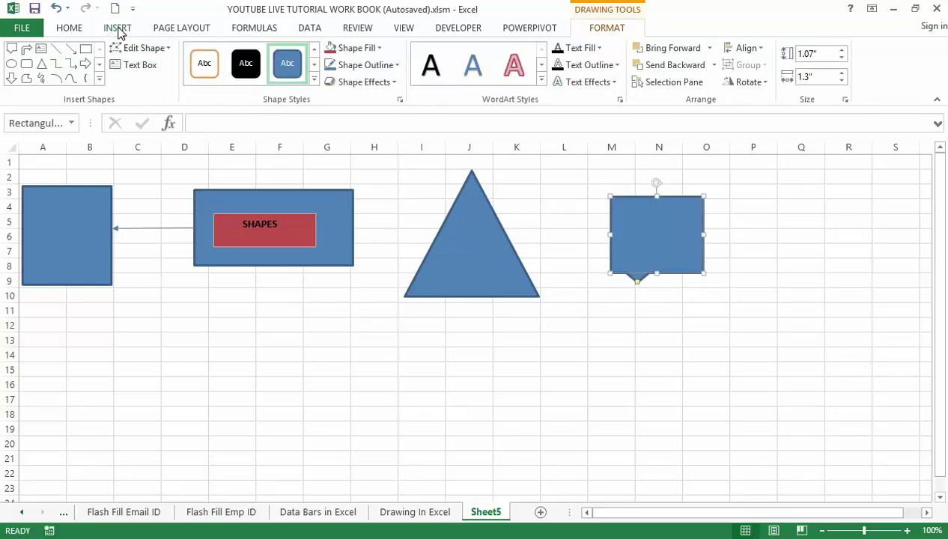
click(120, 28)
click(230, 49)
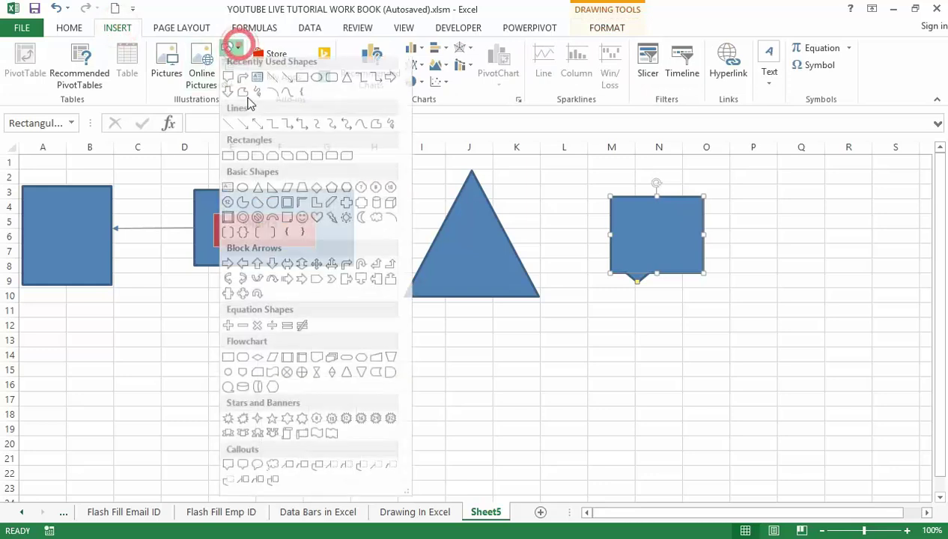
- Add a text box inside the callout reading 'pLEASE note'
click(229, 193)
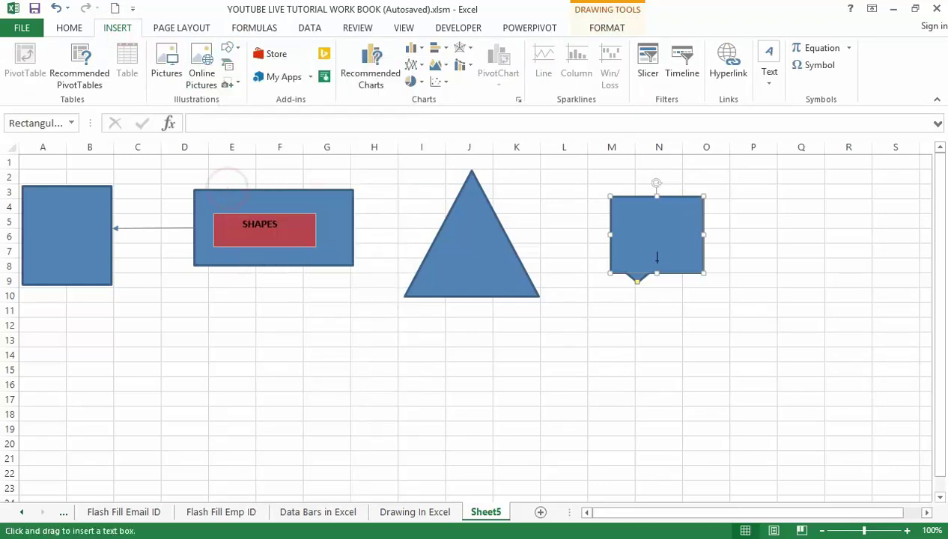
drag(633, 215, 696, 264)
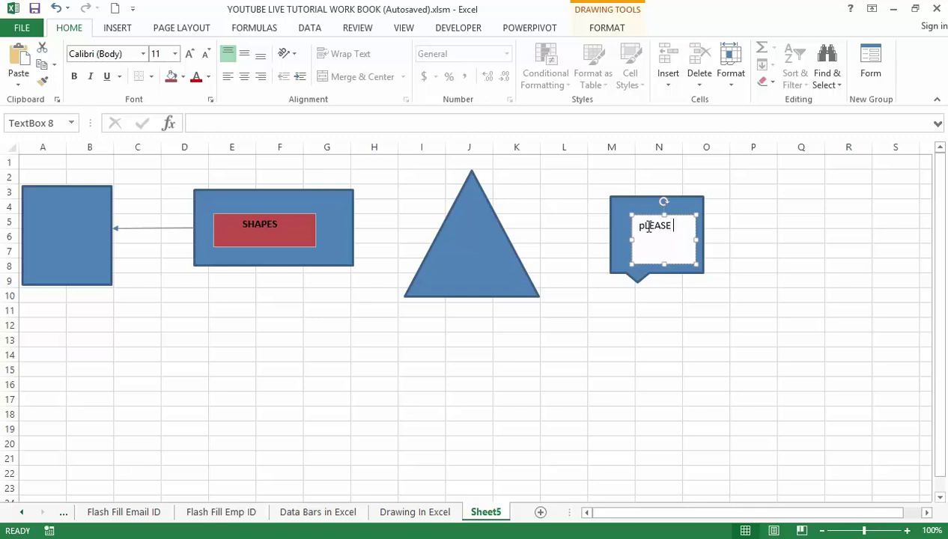
text(pLEASE nOTE)
key(BackSpace)
key(BackSpace)
key(BackSpace)
key(BackSpace)
text(note)
click(756, 341)
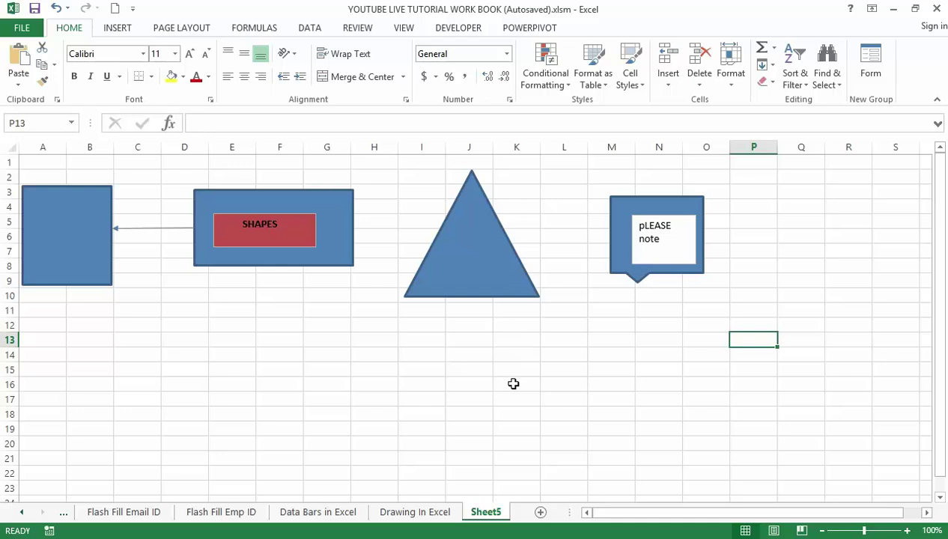
- Check the Drawing In Excel org chart, then return to Sheet5
click(416, 513)
drag(937, 239, 933, 398)
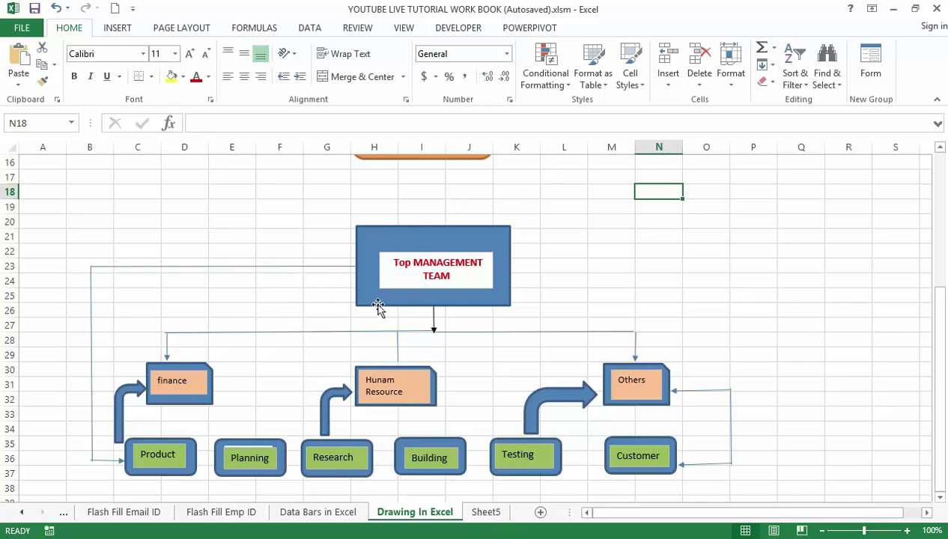
click(487, 512)
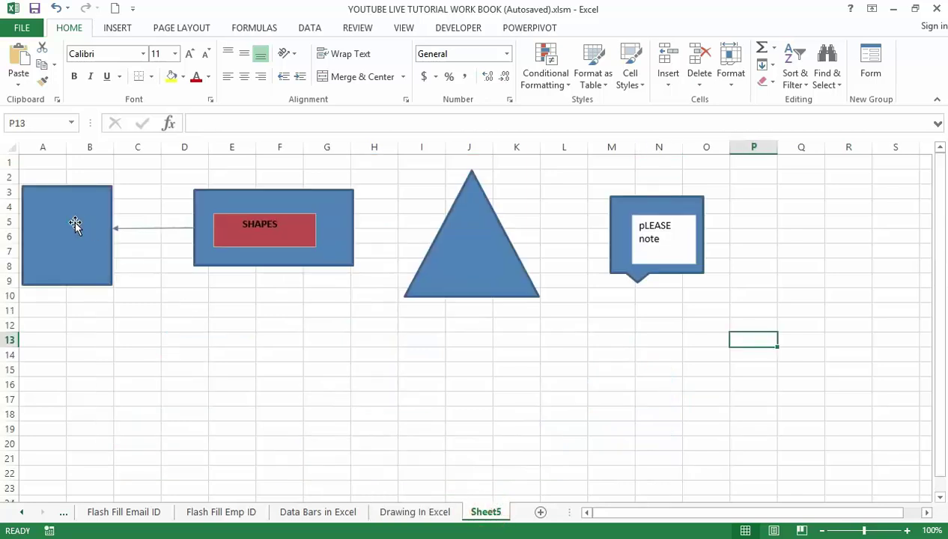
- Draw a rectangle around rows 13–17 below the shapes and give it the orange shape style
click(110, 28)
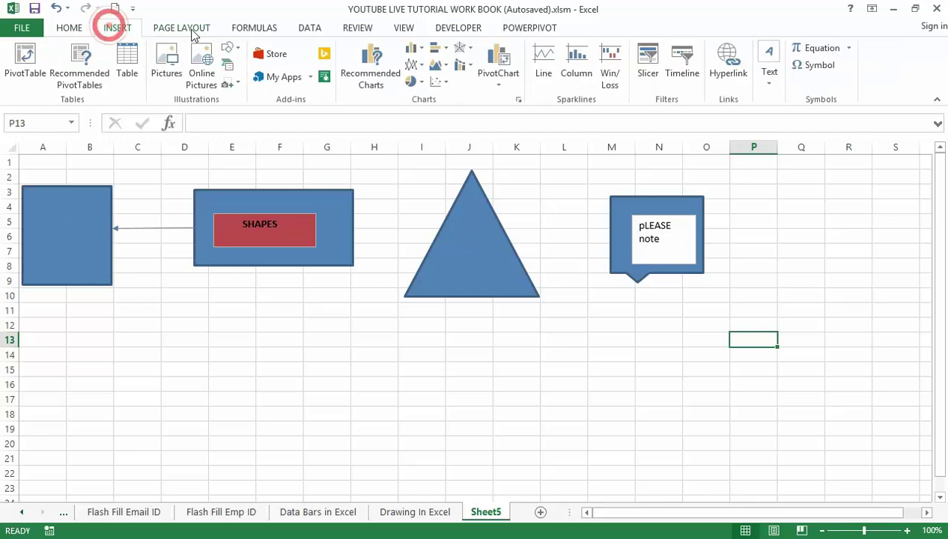
click(229, 48)
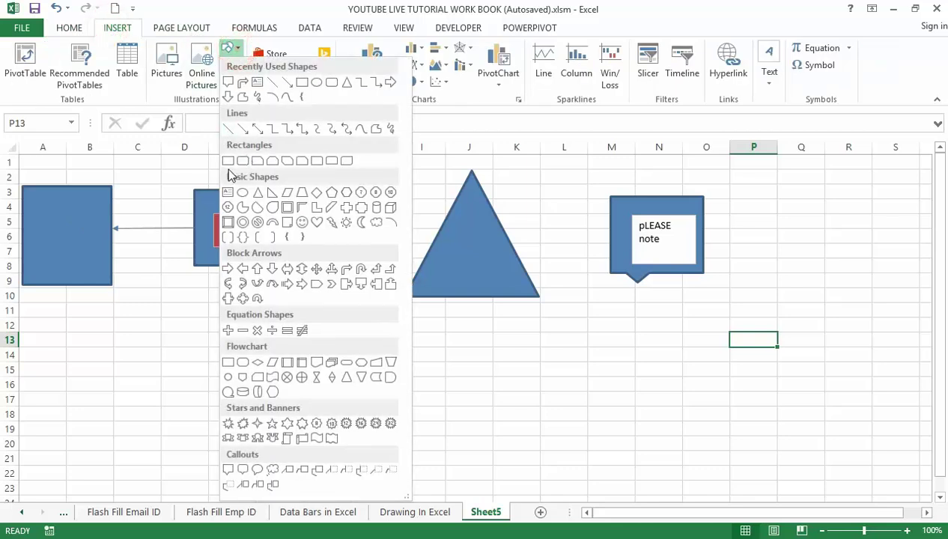
click(229, 161)
mouse_move(268, 340)
mouse_down()
mouse_move(428, 364)
mouse_move(463, 392)
mouse_move(464, 405)
mouse_move(412, 409)
mouse_up()
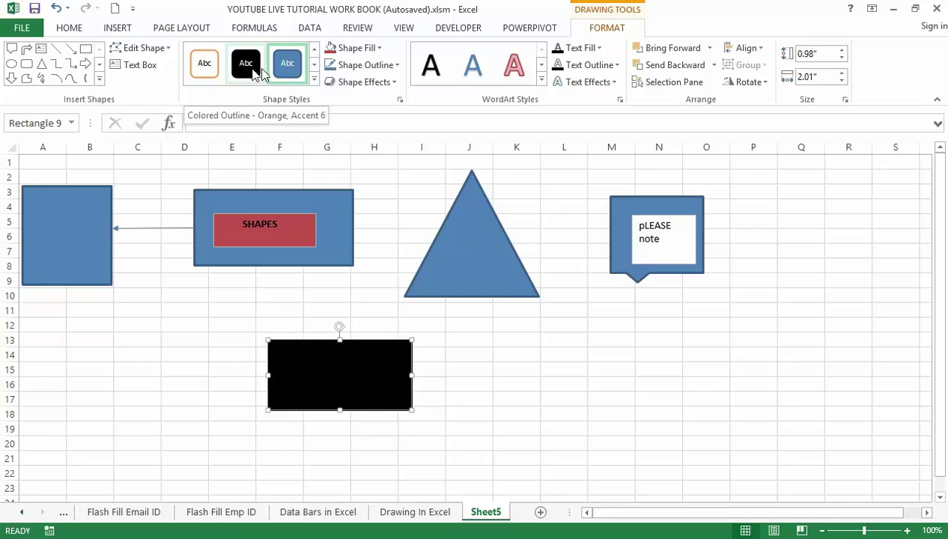
click(314, 78)
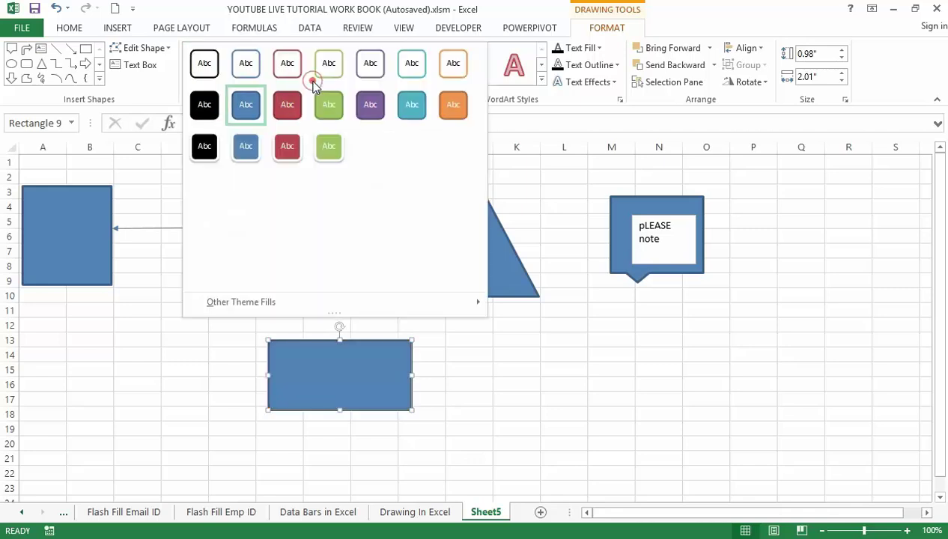
click(451, 109)
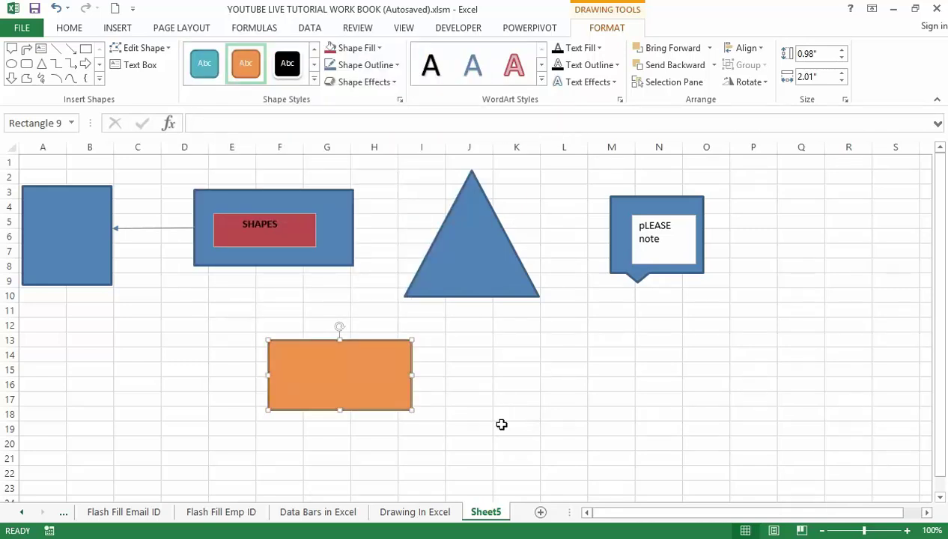
click(408, 512)
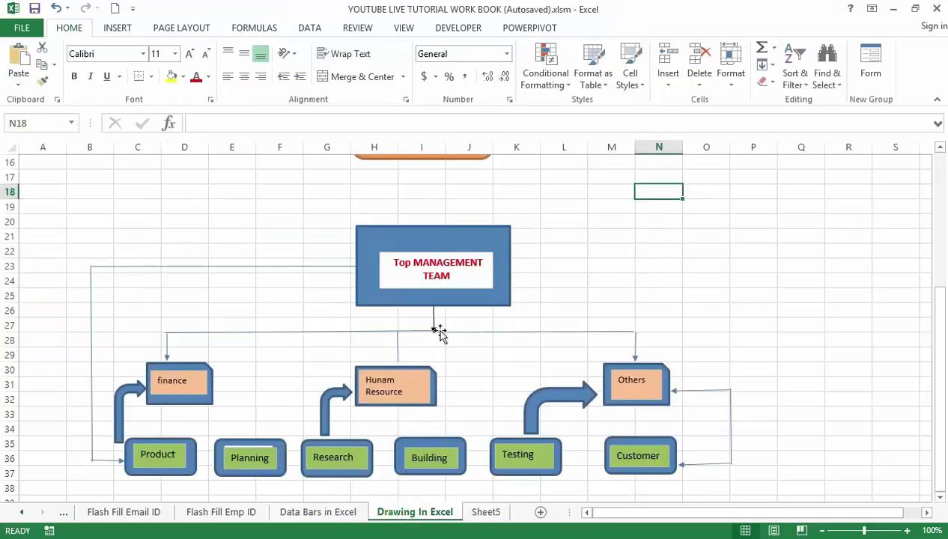
- Draw a downward arrow from the orange rectangle, undoing an initial upward attempt
click(493, 513)
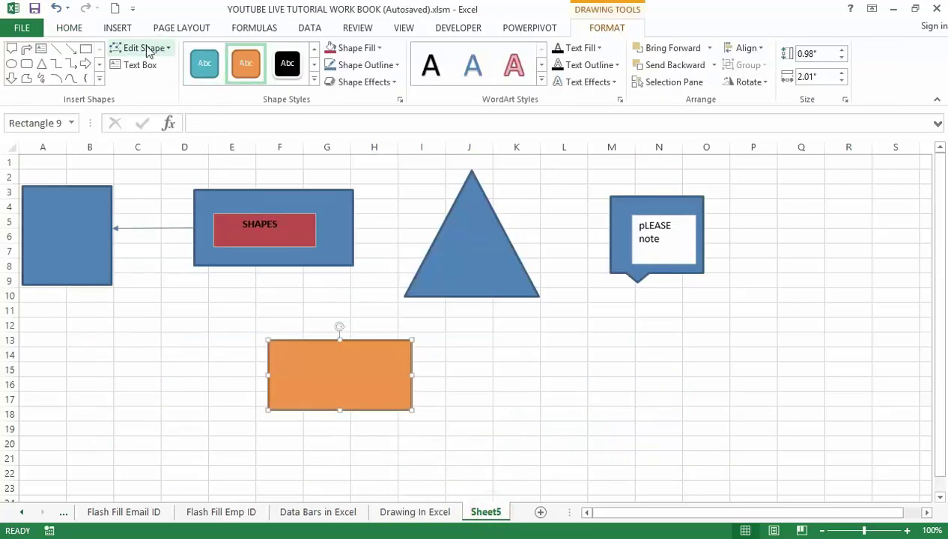
click(71, 48)
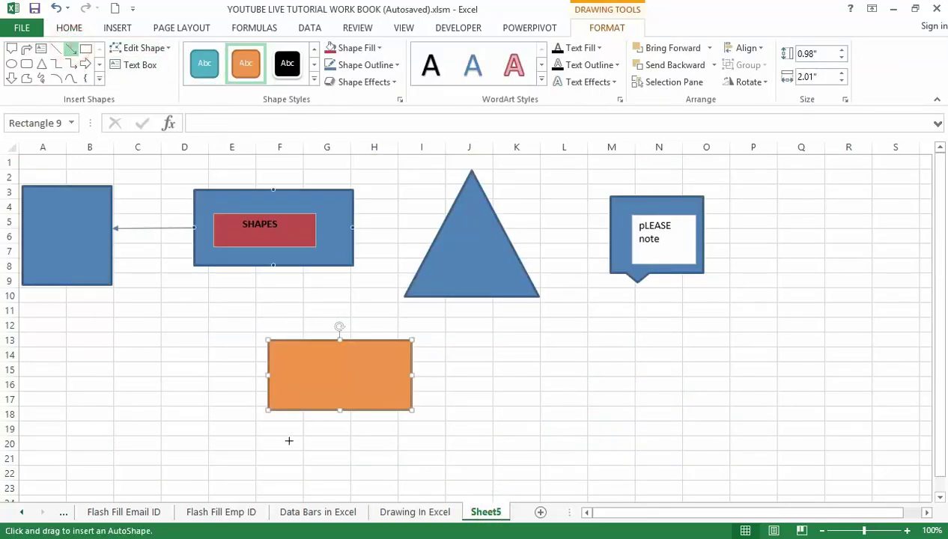
drag(345, 473, 344, 421)
drag(343, 421, 345, 423)
key(Escape)
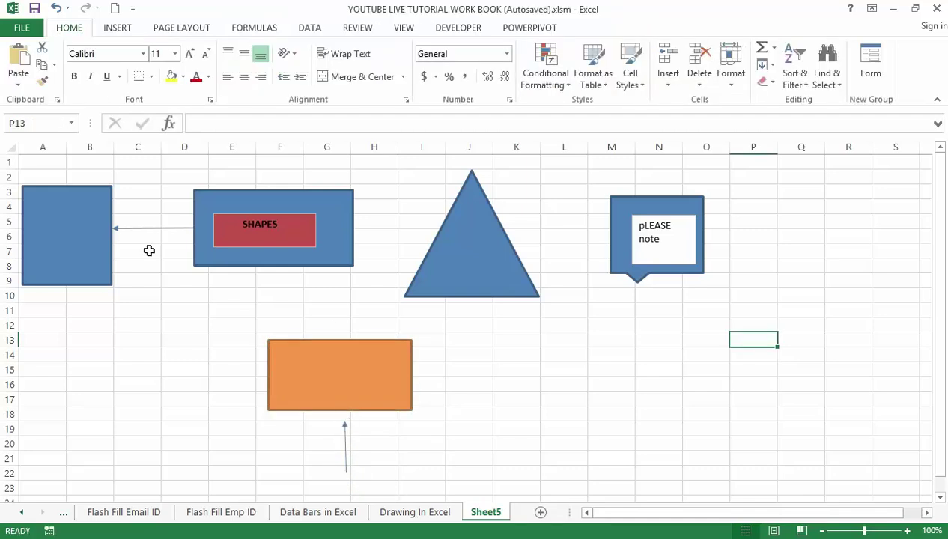
click(55, 9)
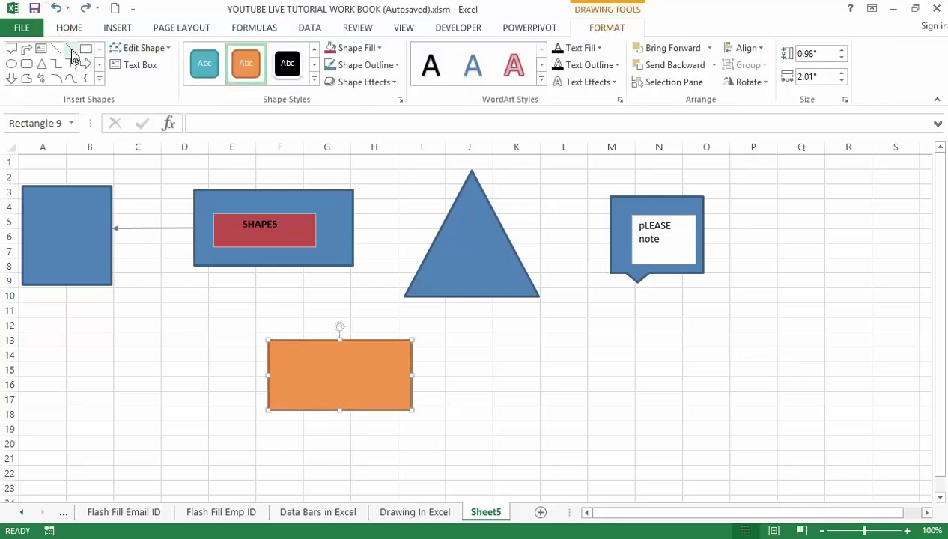
click(71, 49)
drag(340, 422, 341, 456)
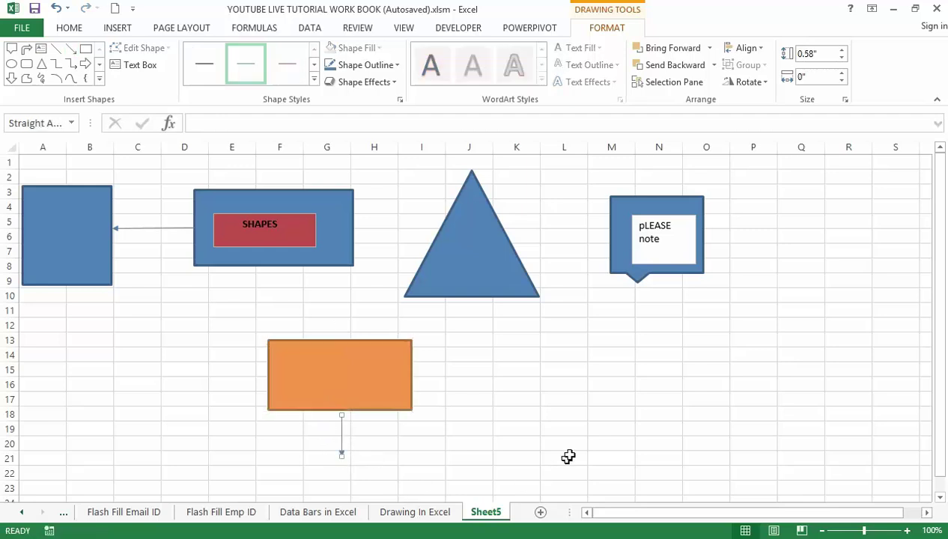
- Compare with the reference org chart sheet and come back to Sheet5
drag(939, 292, 943, 327)
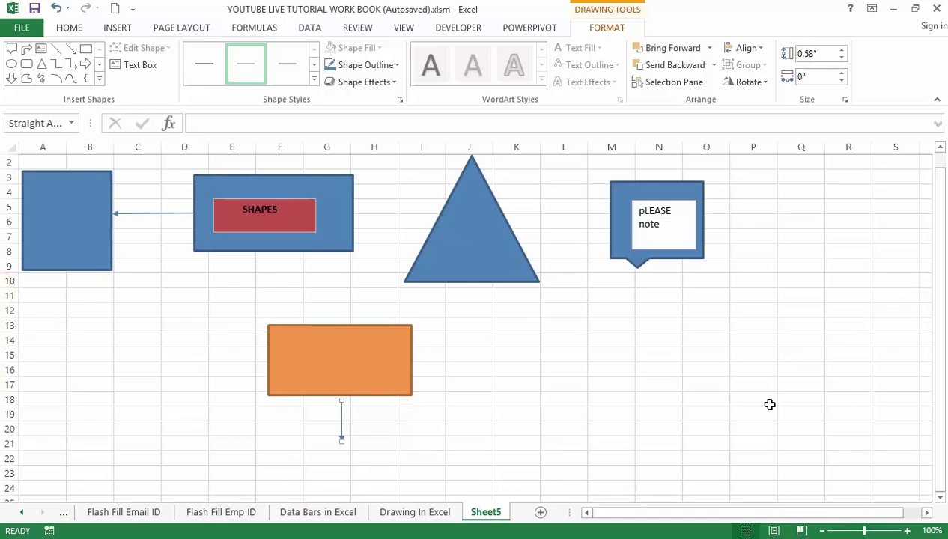
click(447, 512)
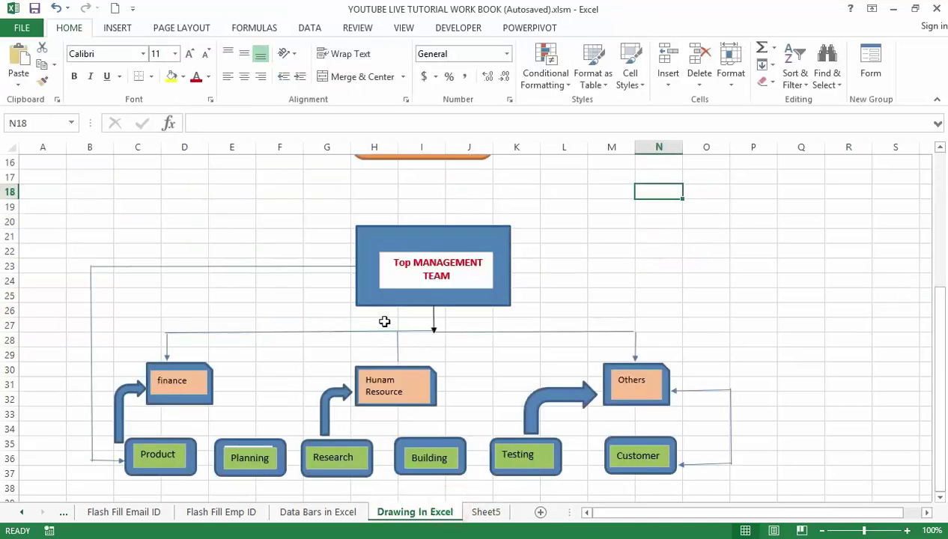
click(486, 513)
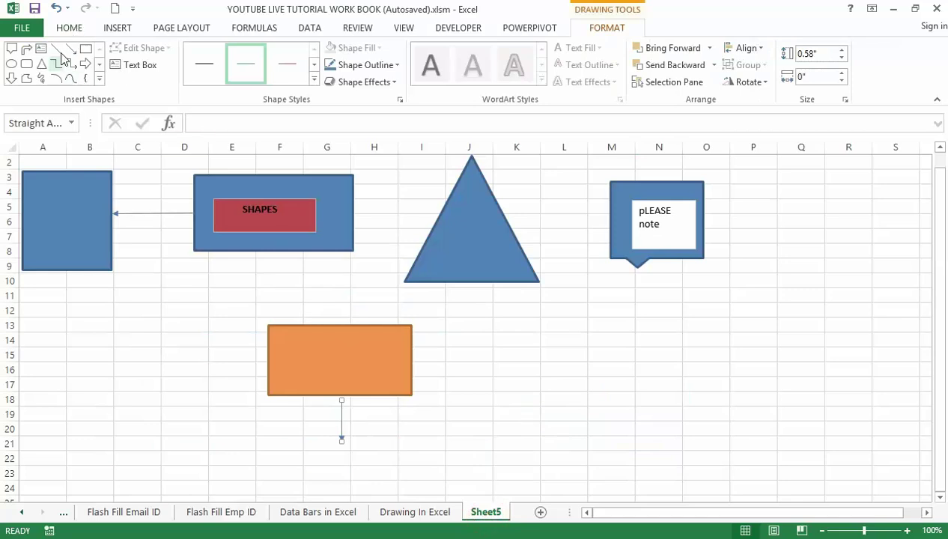
- Draw a 5.32" horizontal line along row 21 beneath the arrow and shift it left
click(56, 48)
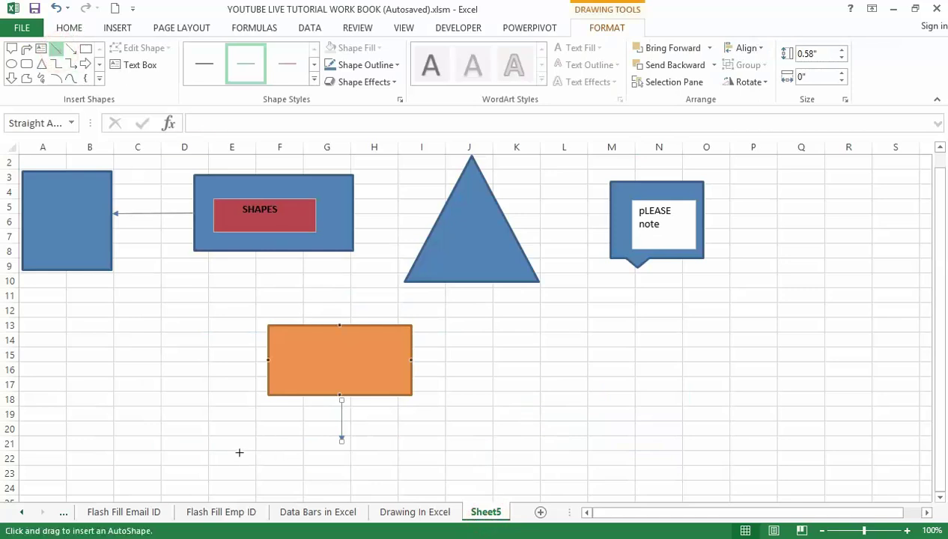
drag(248, 439, 590, 438)
drag(248, 439, 210, 438)
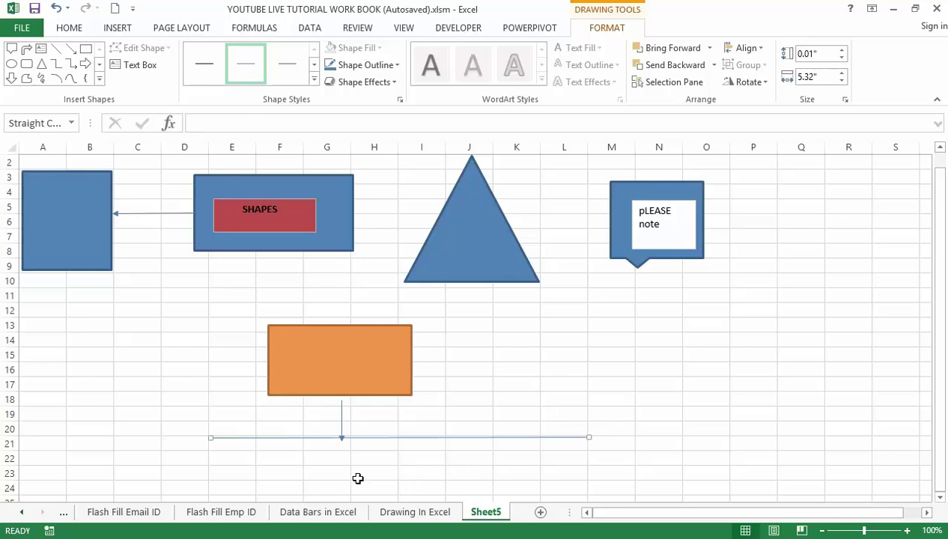
drag(306, 438, 256, 443)
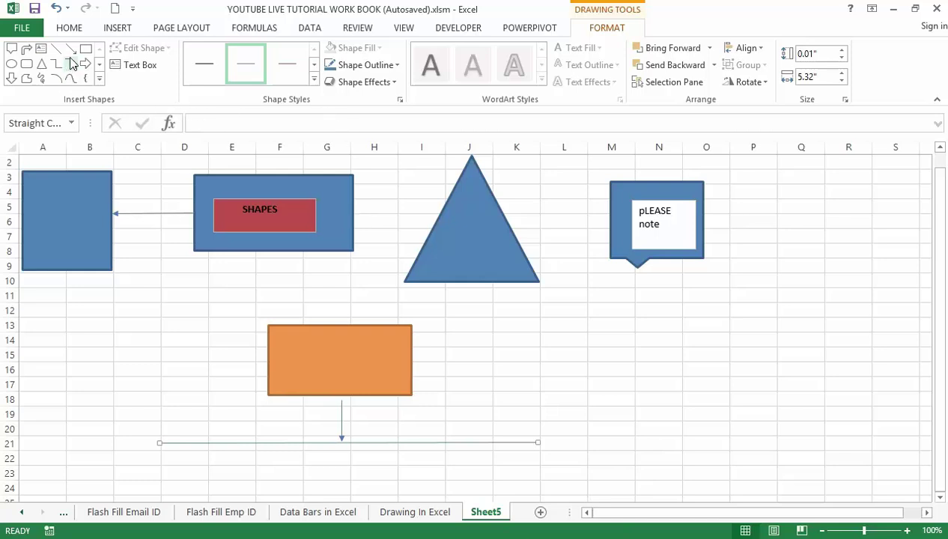
click(57, 48)
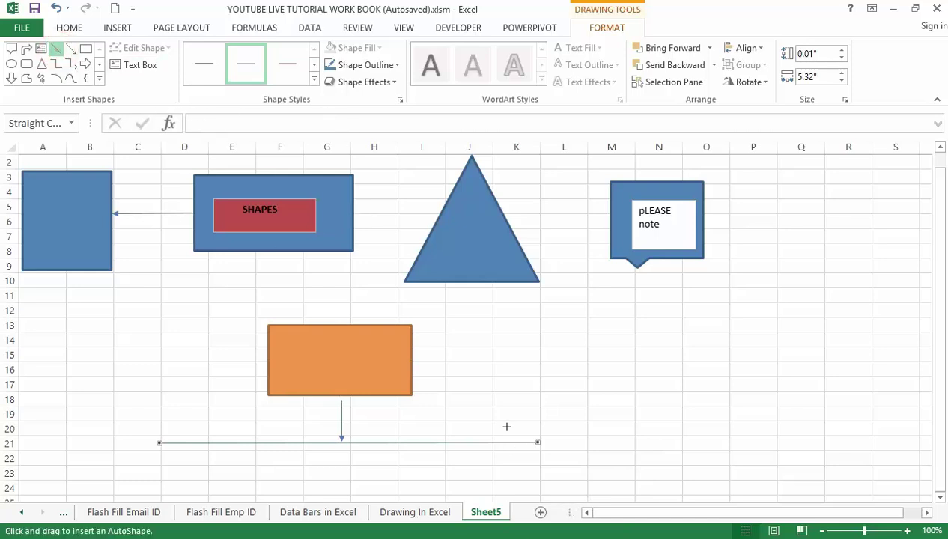
- Draw a downward Line Arrow from the right end of the horizontal line
drag(538, 445, 537, 443)
drag(538, 444, 538, 491)
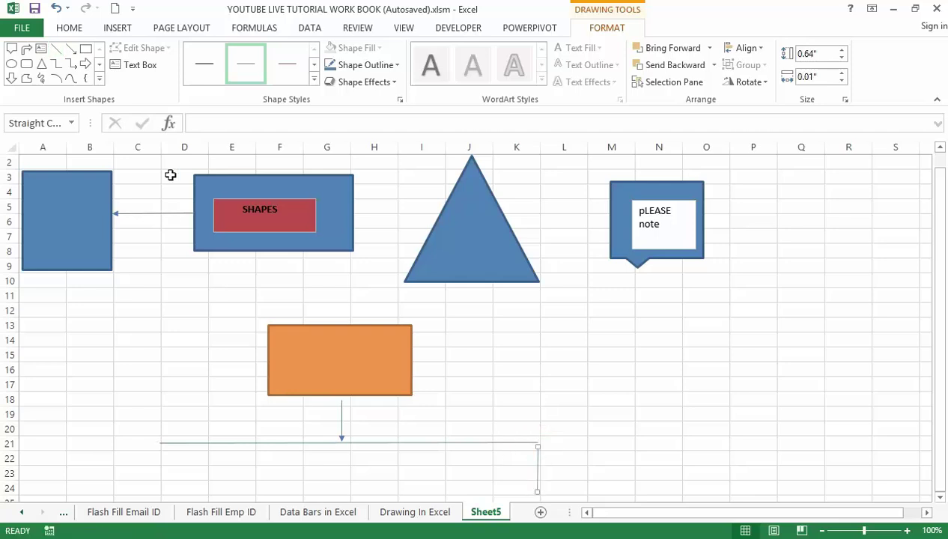
click(56, 8)
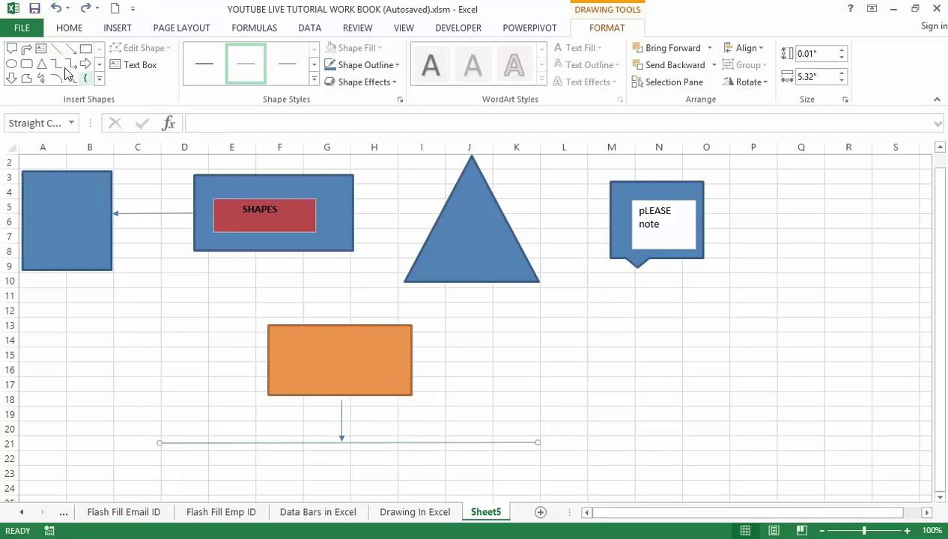
click(71, 48)
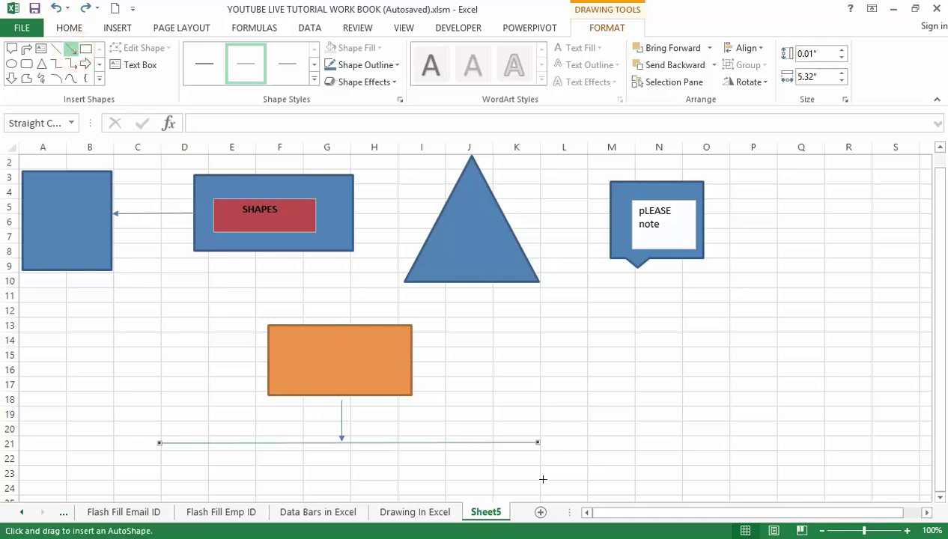
drag(539, 446, 542, 349)
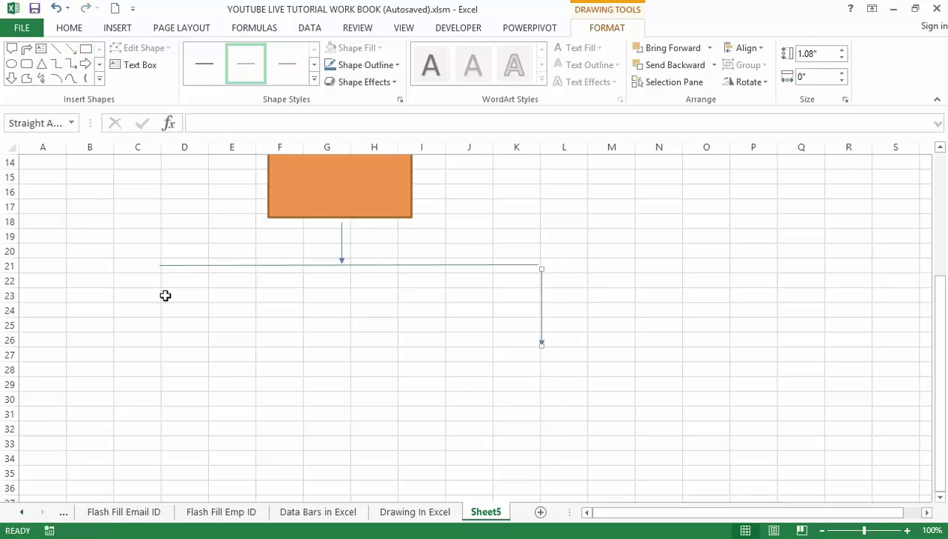
- Copy the arrow to the line's left end, align both, and view the Drawing In Excel sheet
right_click(541, 297)
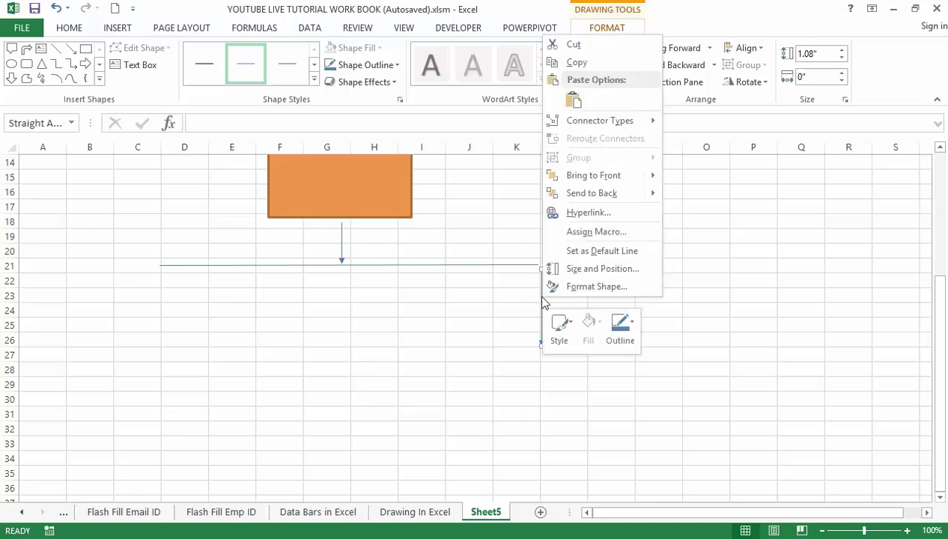
click(581, 64)
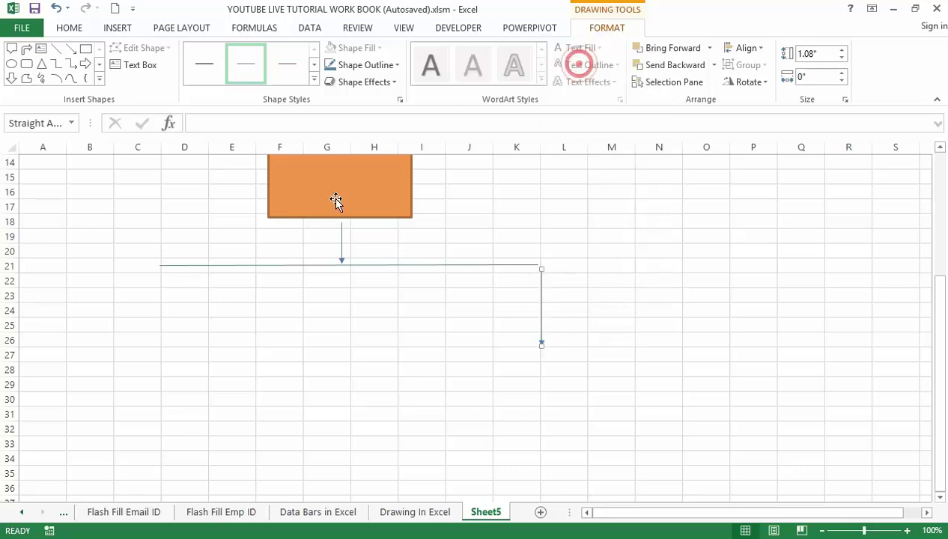
click(161, 278)
click(162, 276)
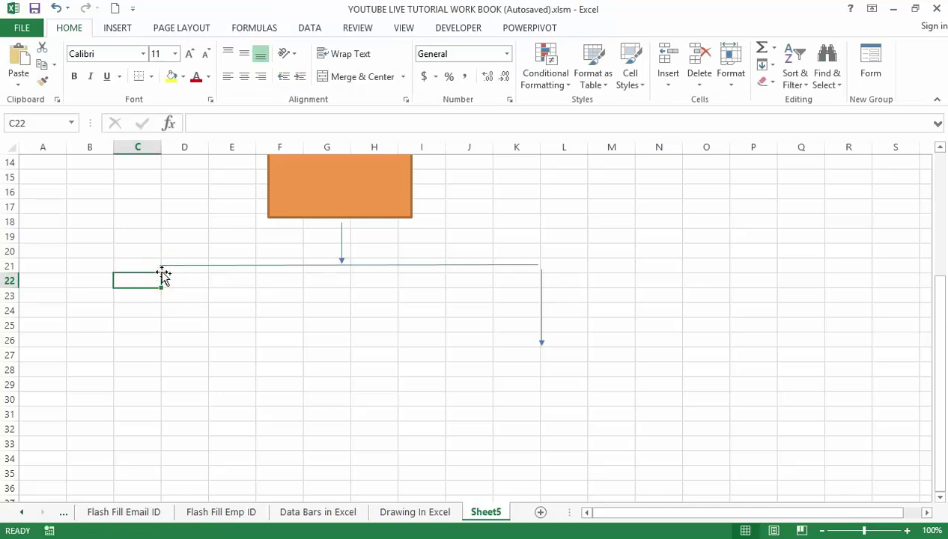
key(ctrl+v)
drag(116, 302, 158, 290)
click(536, 293)
drag(536, 293, 532, 291)
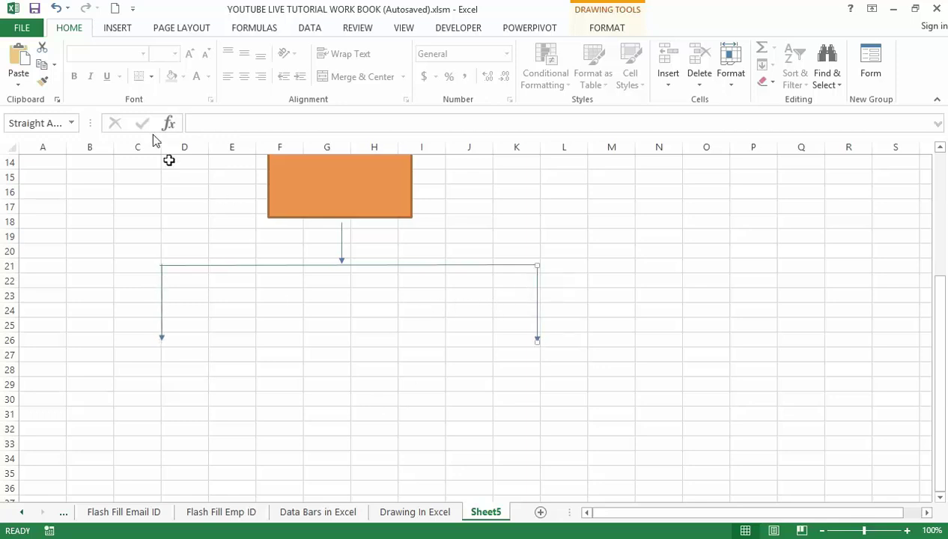
click(408, 512)
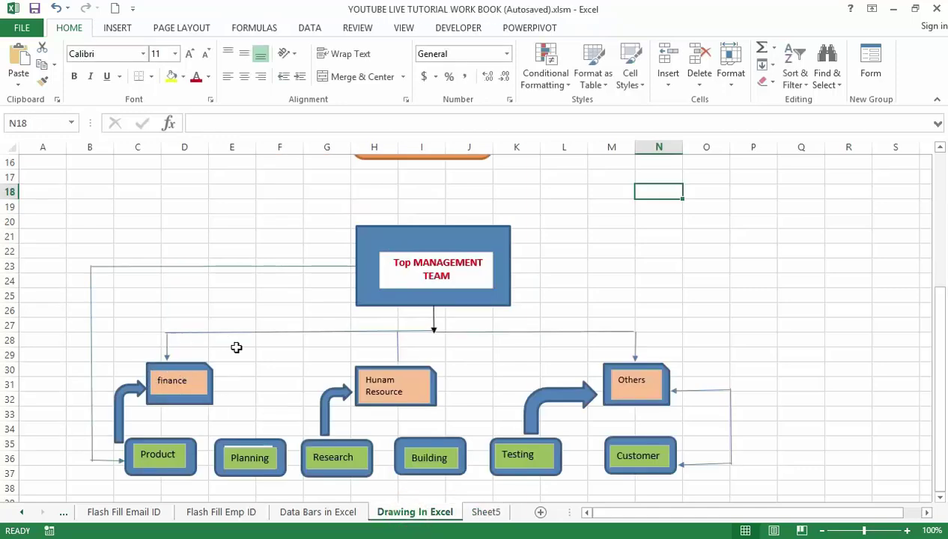
- Draw a blue Snip Single Corner Rectangle beneath the left arrow
click(118, 27)
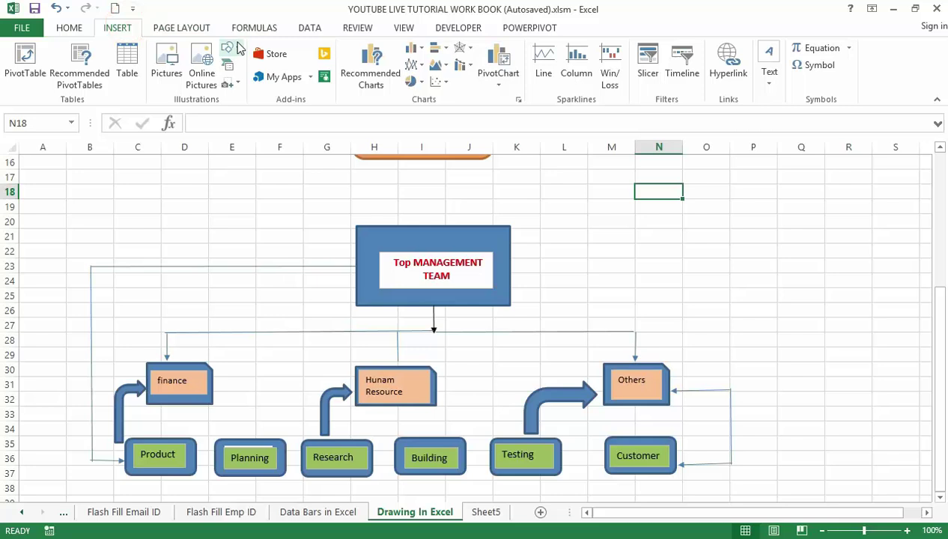
click(228, 49)
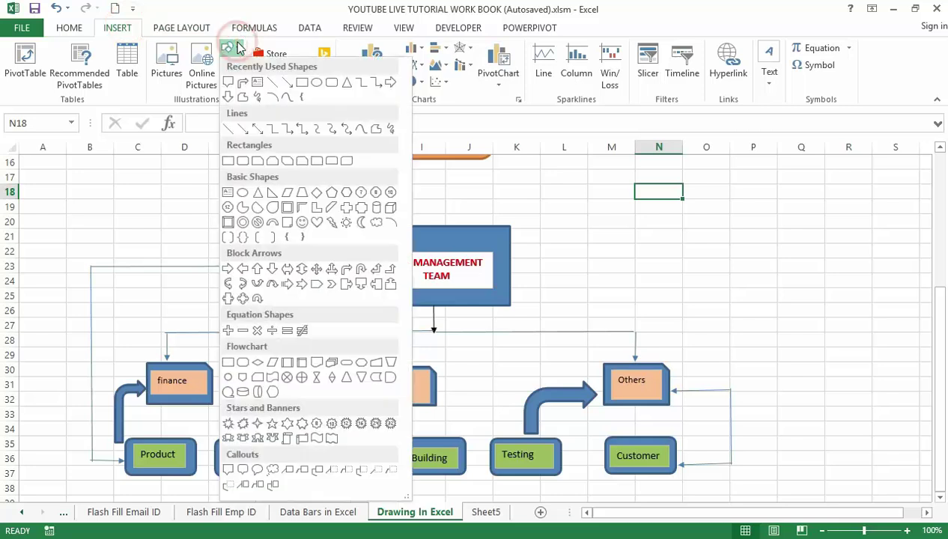
click(260, 163)
click(483, 512)
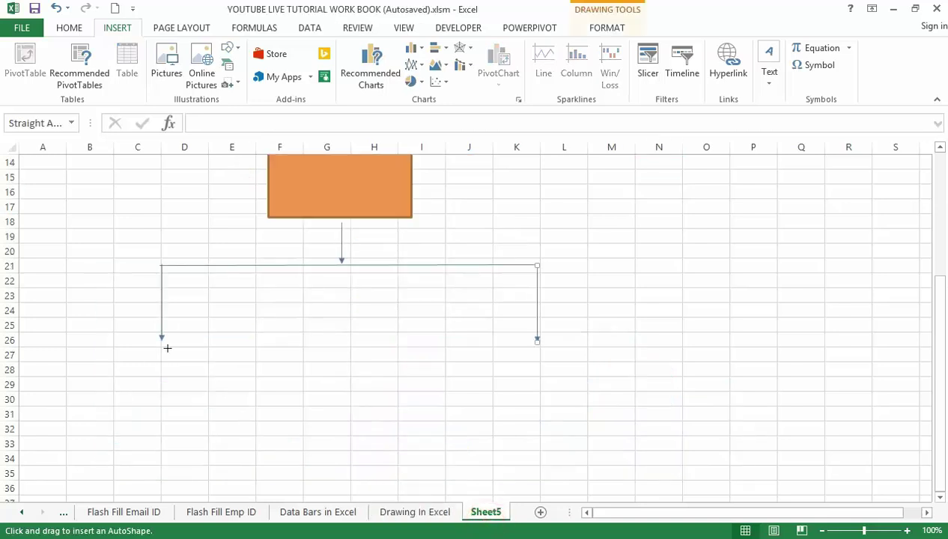
mouse_move(96, 344)
mouse_down()
mouse_move(176, 364)
mouse_move(204, 396)
mouse_up()
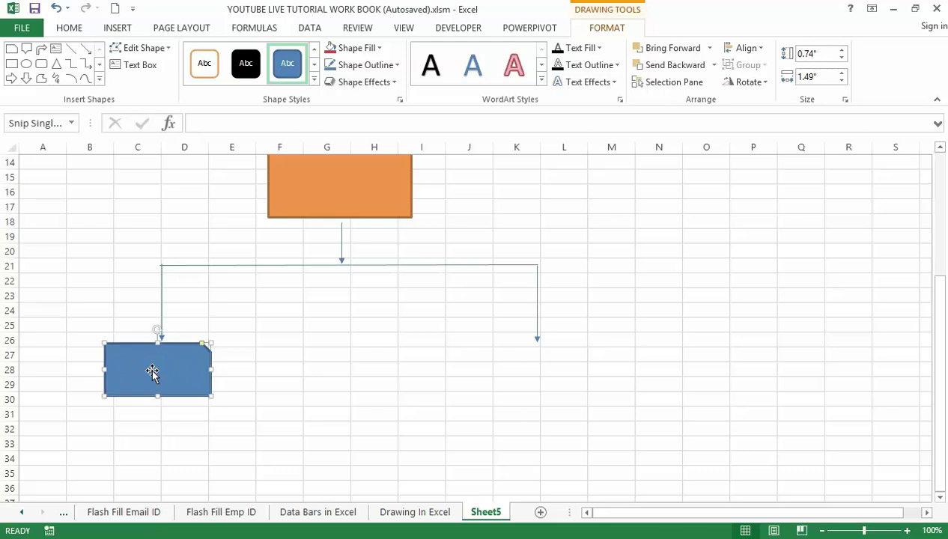
- Copy the blue box and place the copy beneath the right arrow at K27
right_click(152, 371)
click(179, 135)
click(532, 357)
key(ctrl+v)
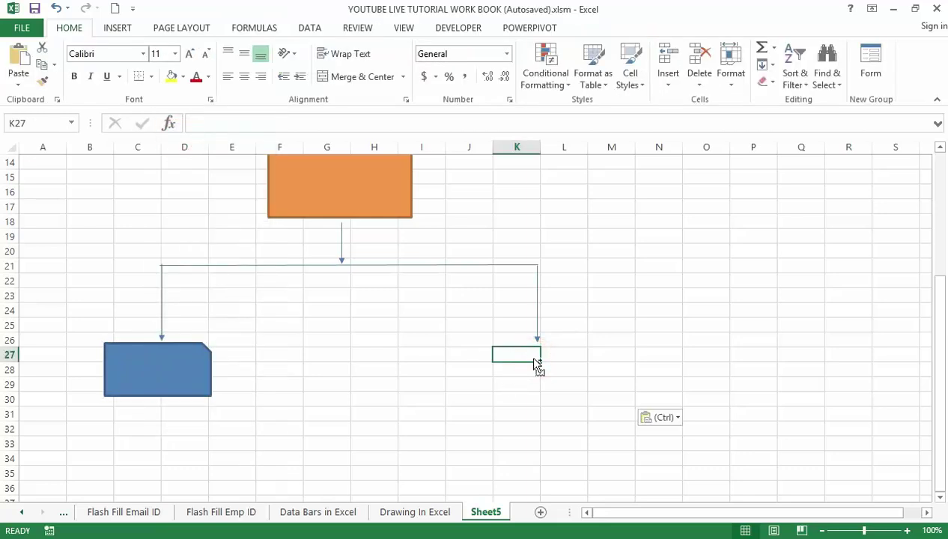
drag(528, 369, 520, 367)
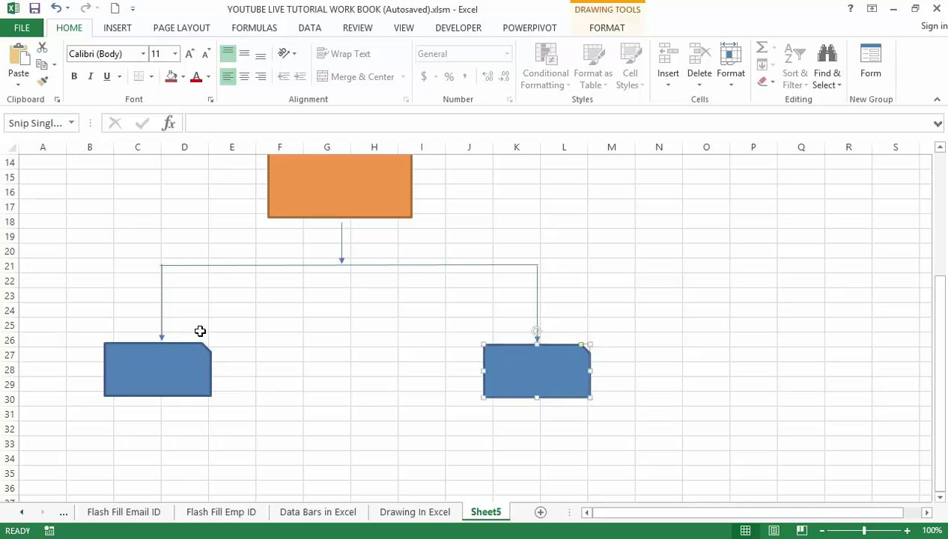
click(135, 366)
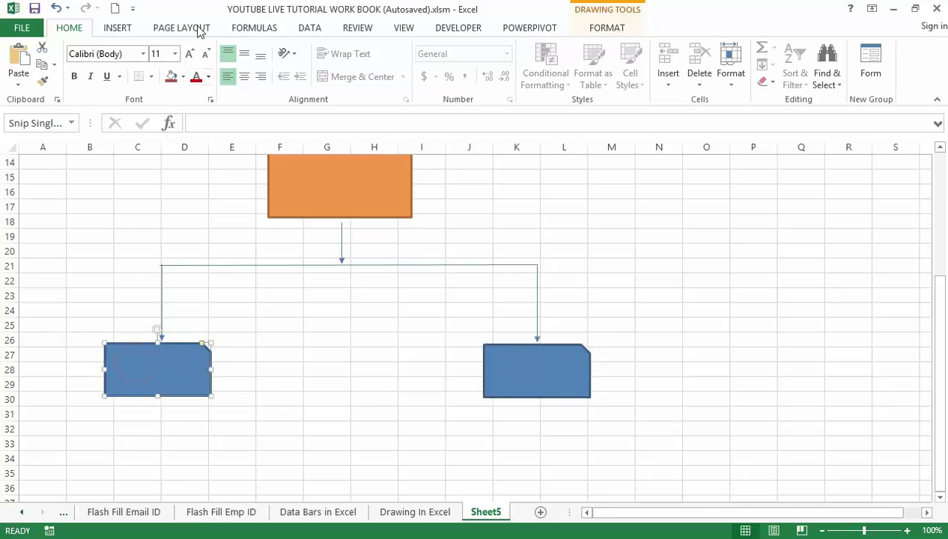
- Add a text box reading 'finance' inside the left blue box, then check the Drawing In Excel chart
click(118, 30)
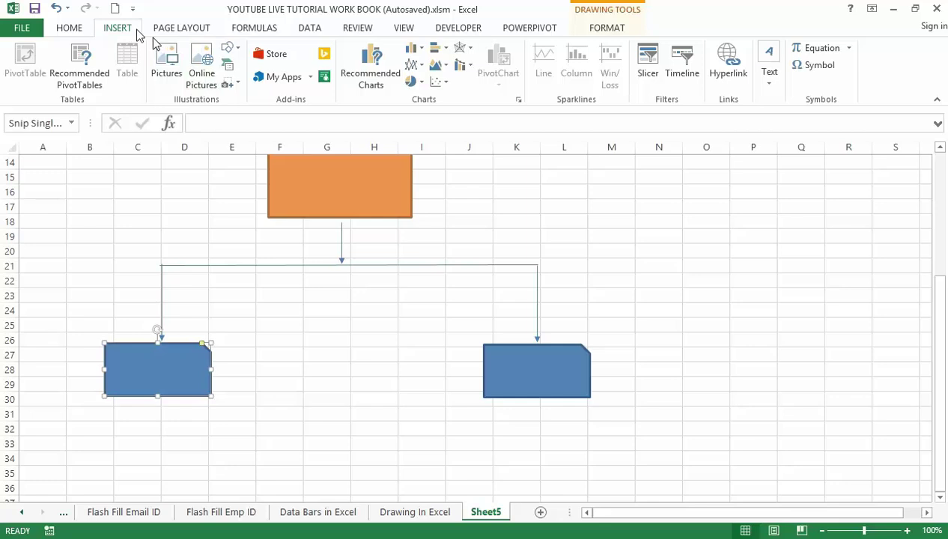
click(232, 48)
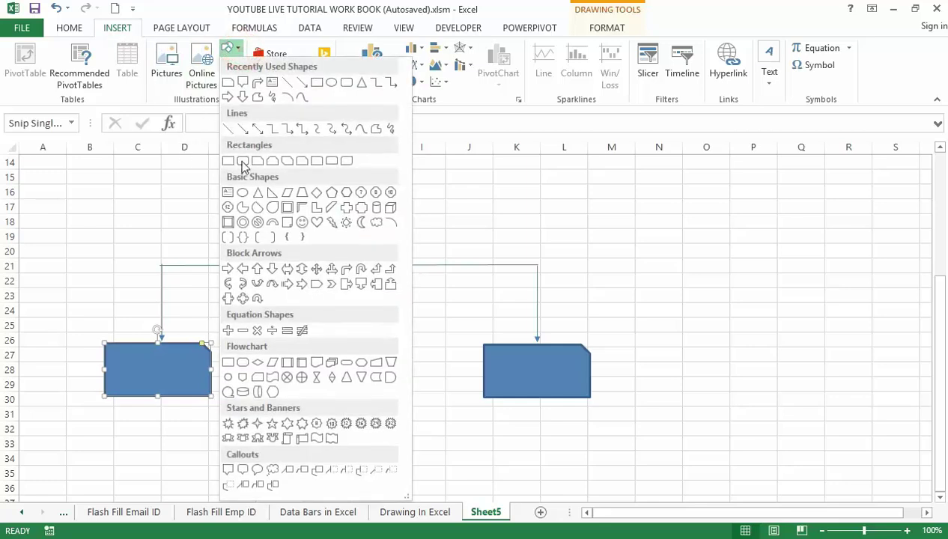
click(225, 189)
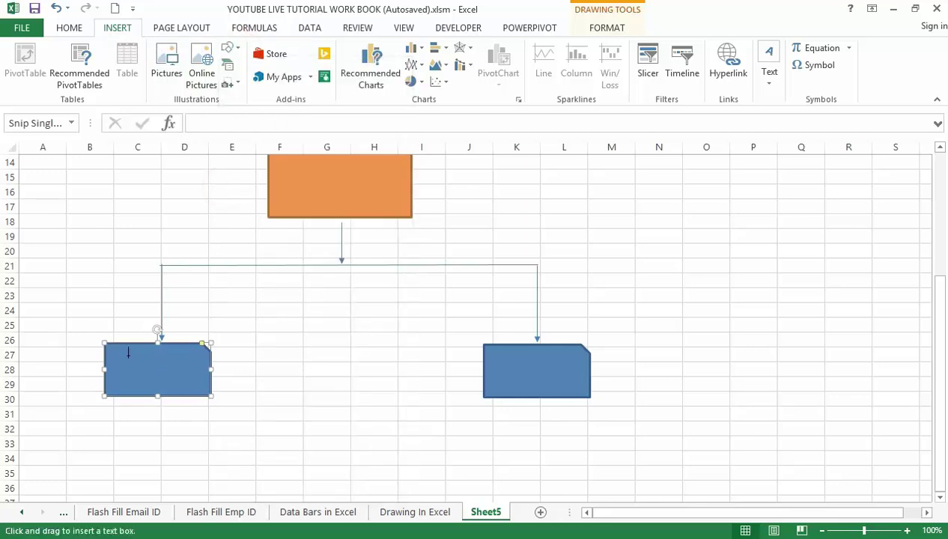
drag(120, 356, 191, 381)
click(404, 515)
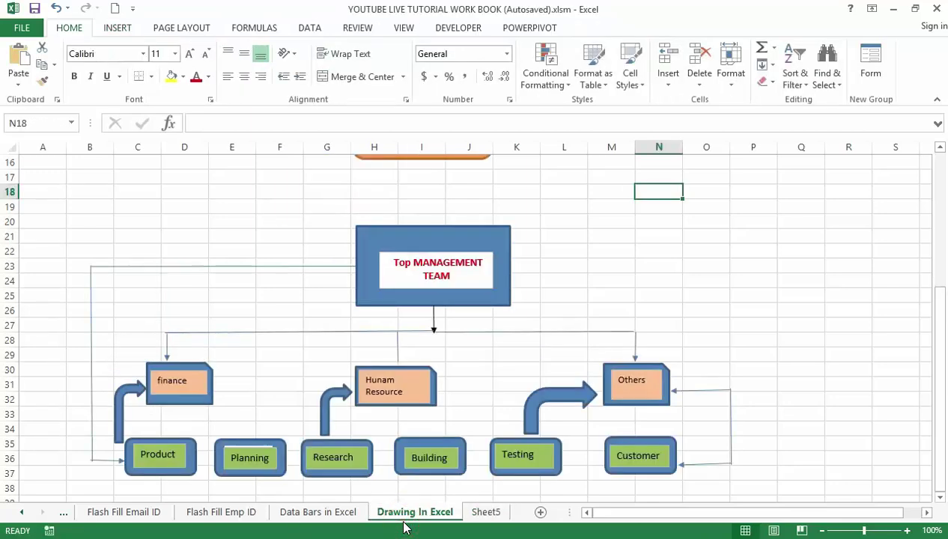
click(487, 512)
click(173, 370)
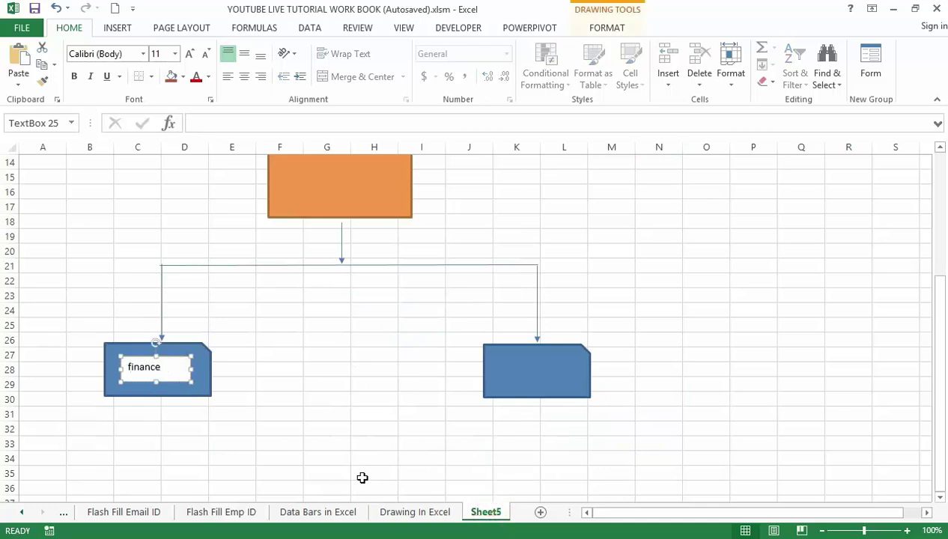
click(418, 514)
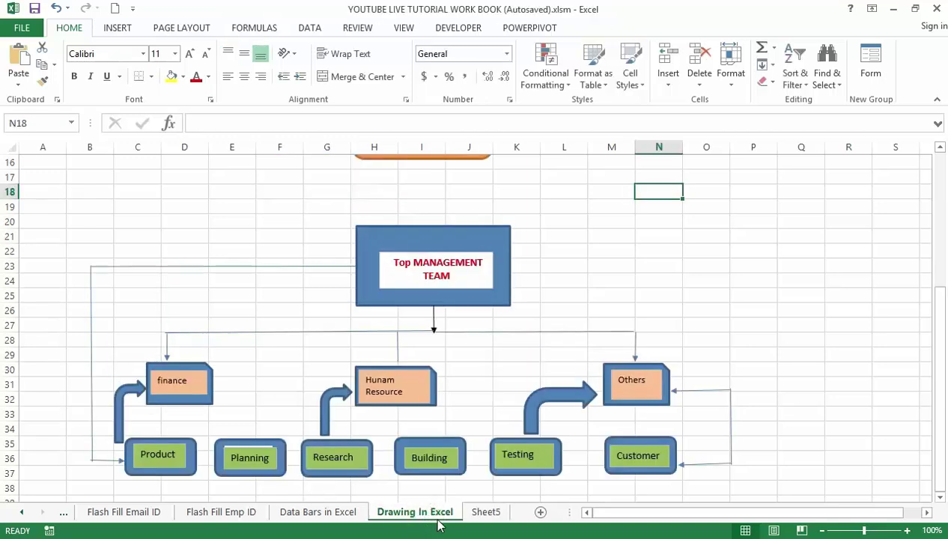
- Draw a text box reading 'Others' inside Sheet5's right snipped box
click(486, 512)
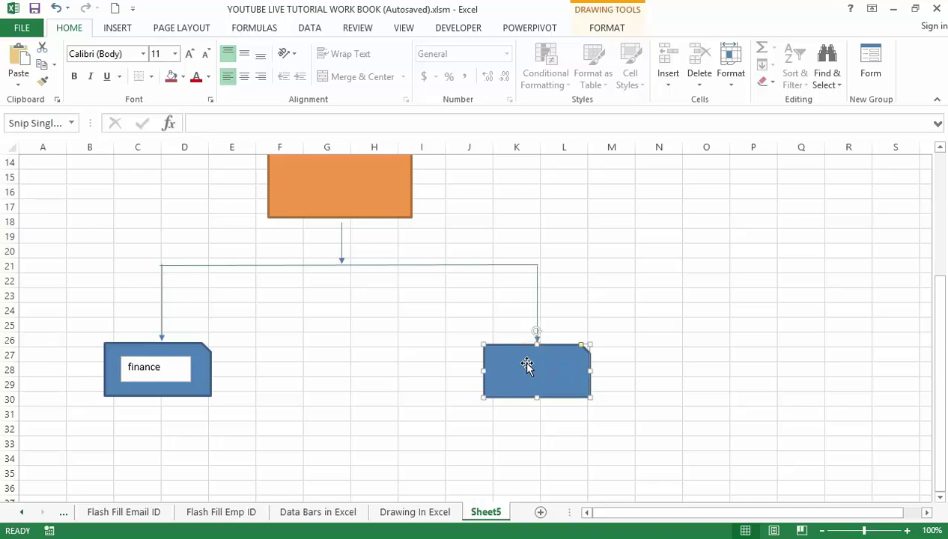
click(113, 28)
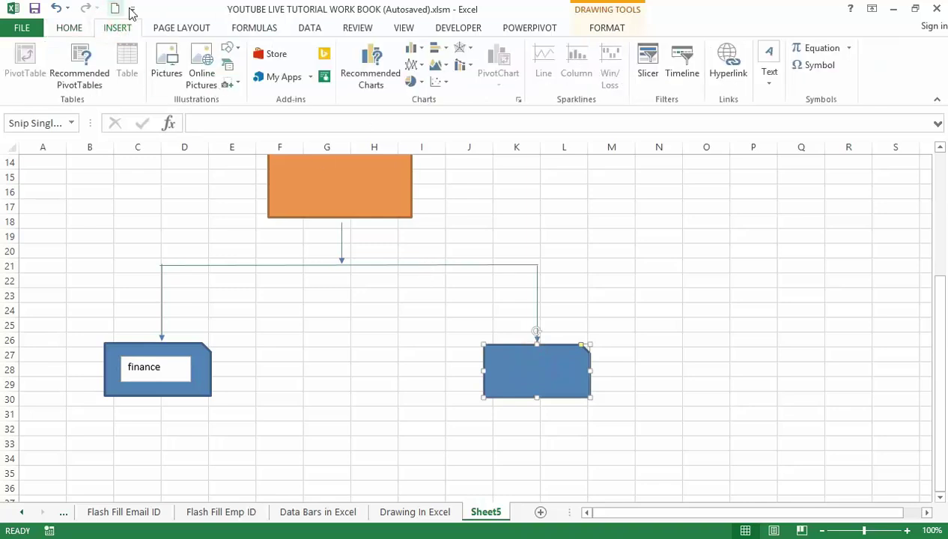
click(229, 48)
click(226, 191)
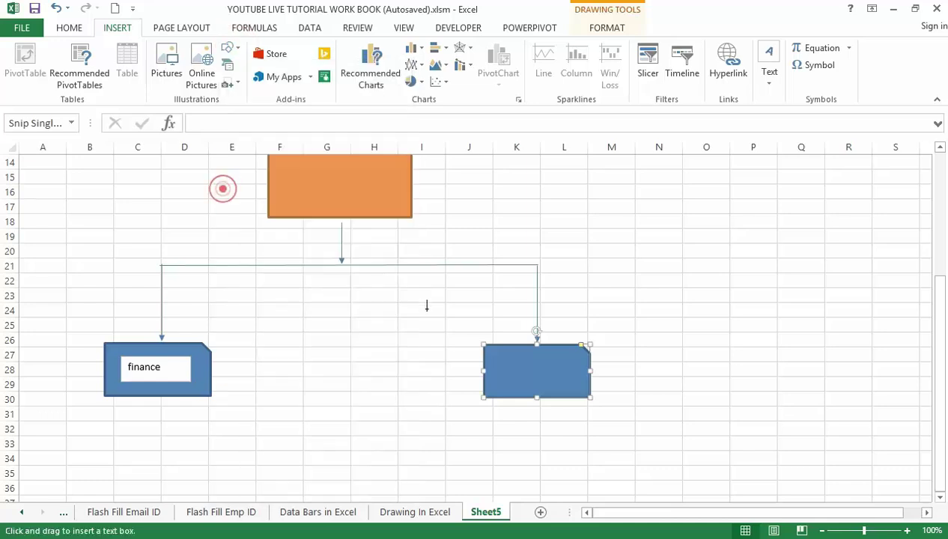
drag(506, 360, 574, 383)
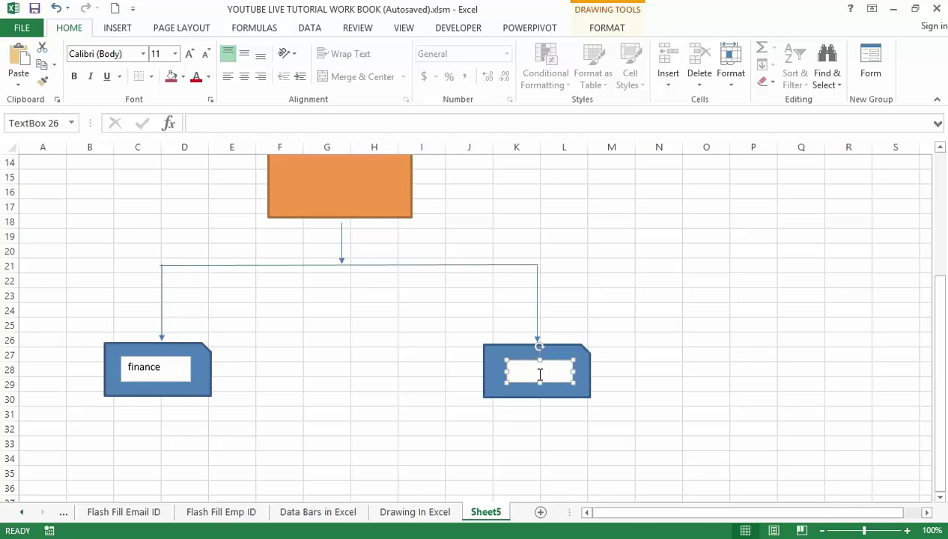
click(529, 423)
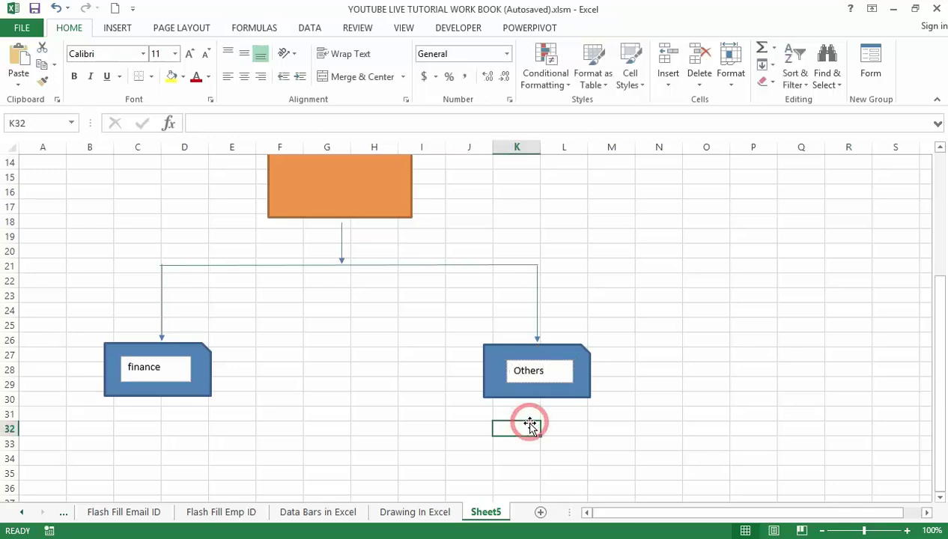
- Paste a copy of the blue snipped box between finance and Others
click(493, 357)
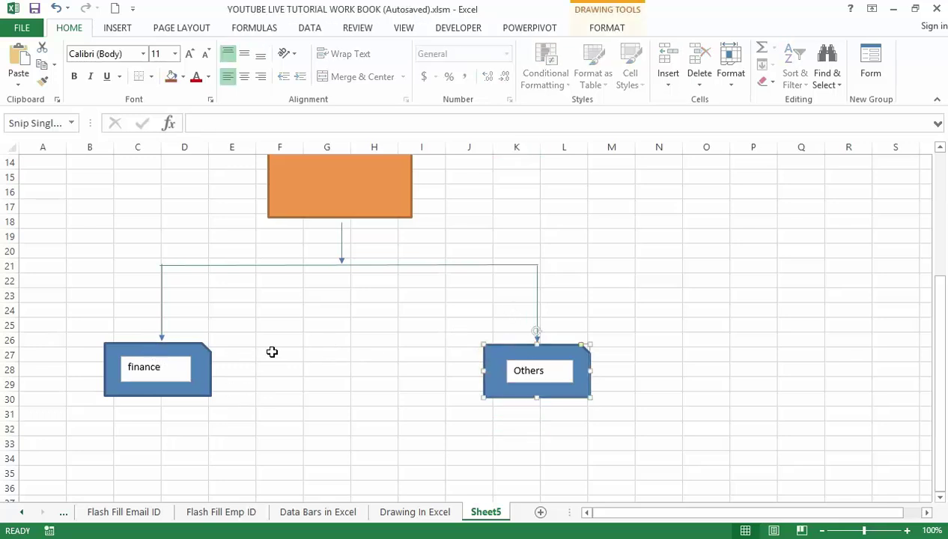
click(309, 345)
key(ctrl+v)
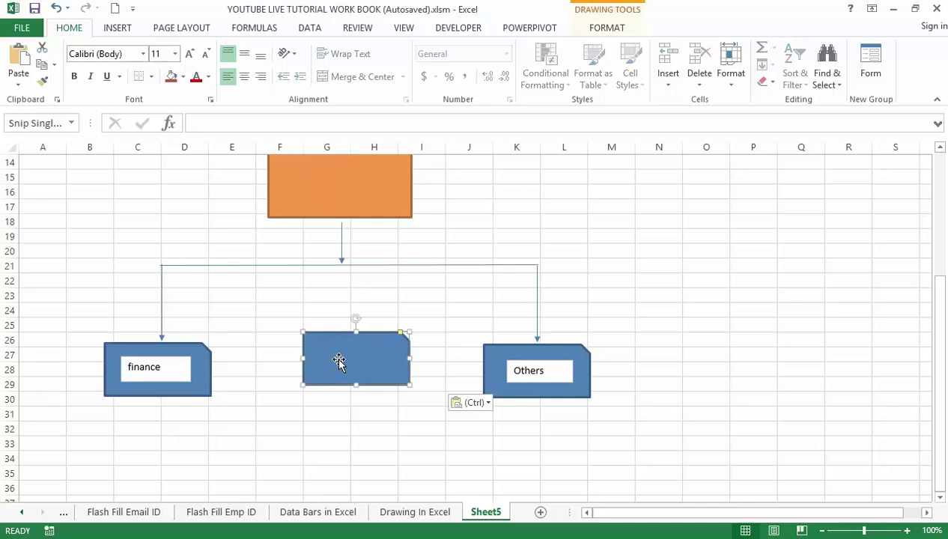
drag(336, 366, 328, 378)
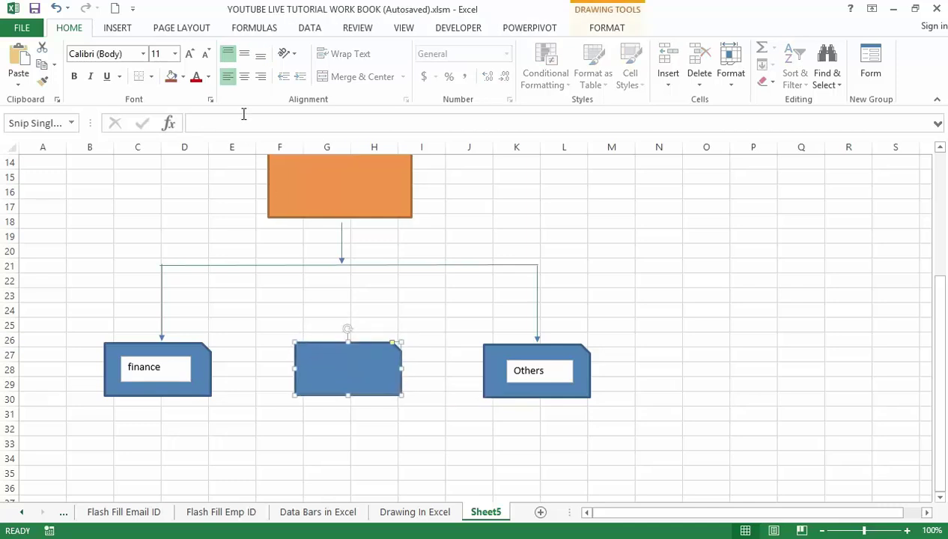
- Add a 'Human resource' text box in the middle box and widen it to fit
click(116, 28)
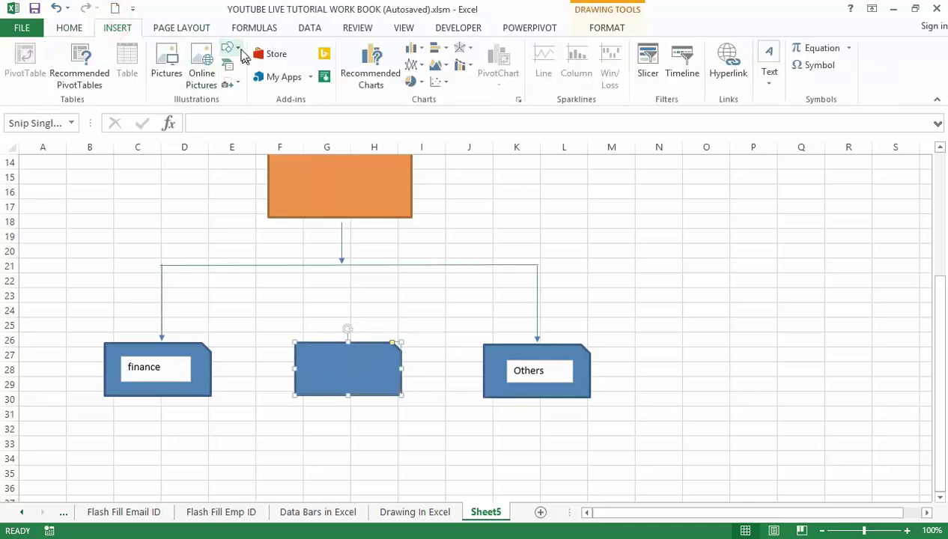
click(229, 48)
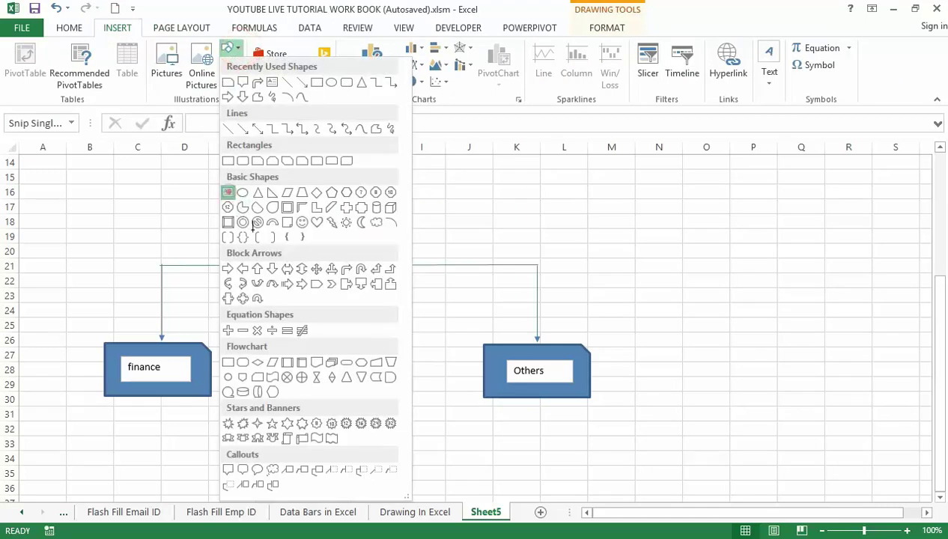
click(228, 192)
drag(319, 361, 375, 386)
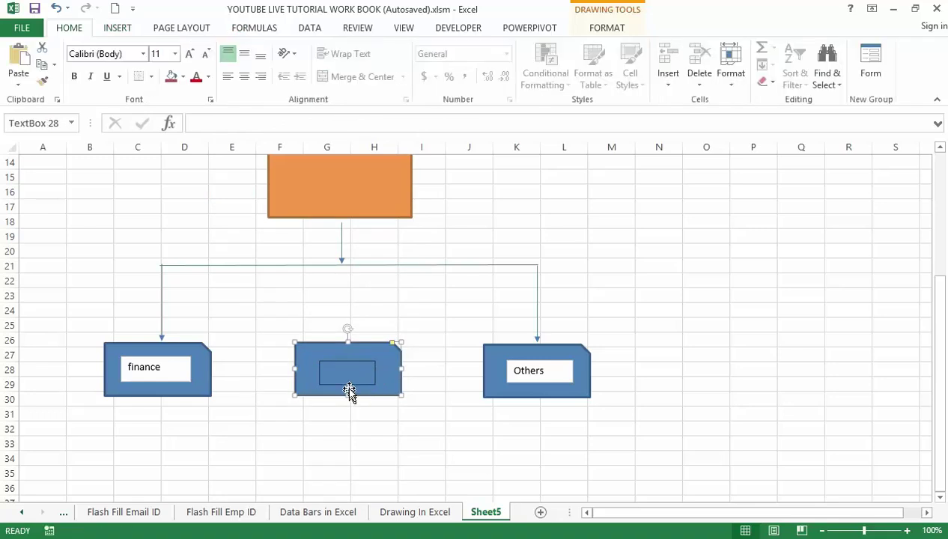
click(416, 515)
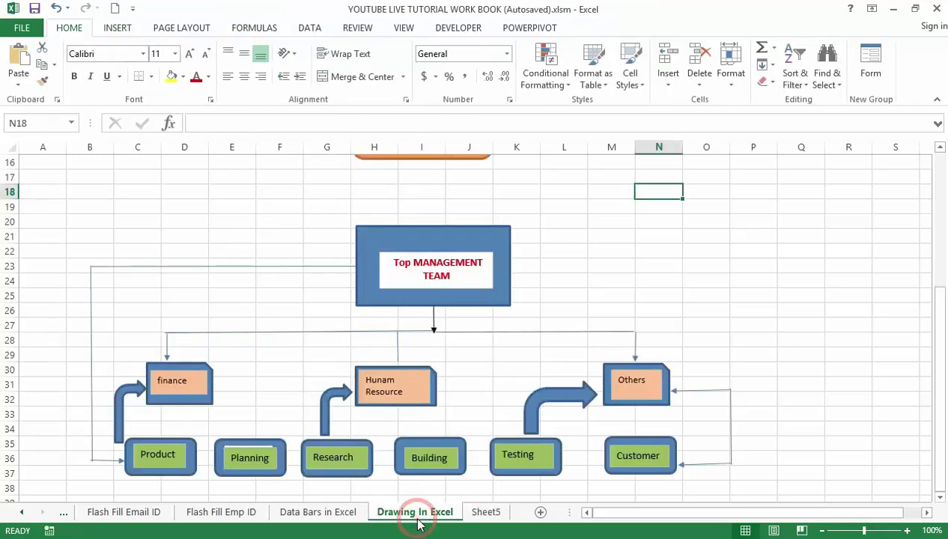
click(484, 513)
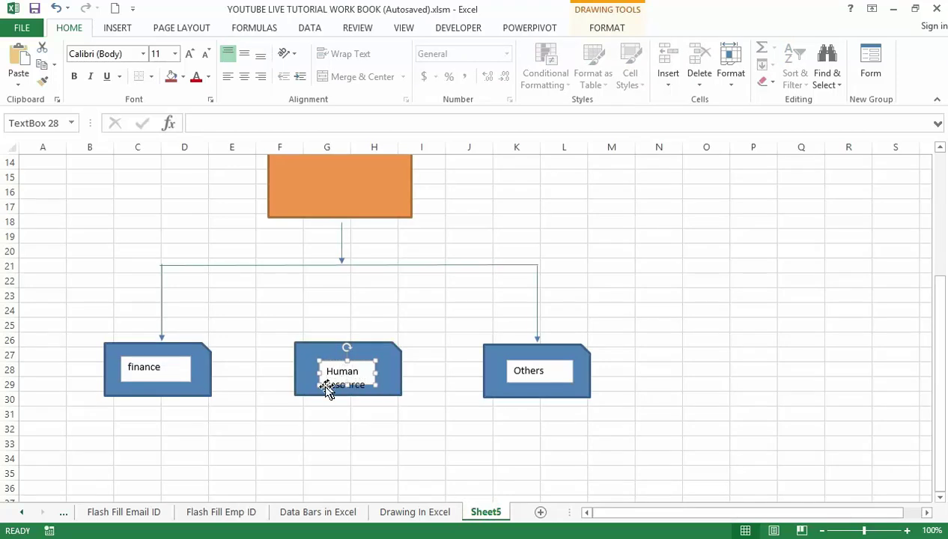
drag(317, 387, 304, 394)
click(325, 380)
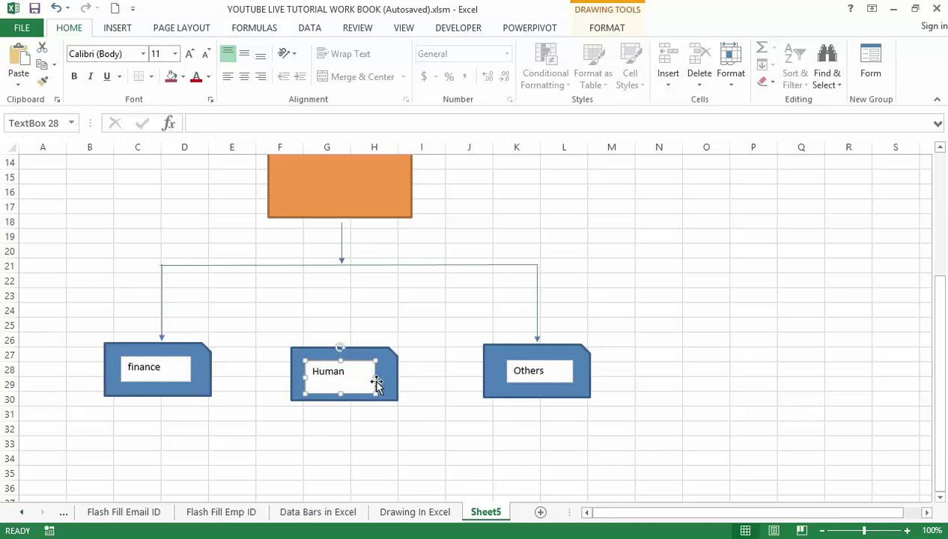
drag(374, 379, 347, 393)
click(411, 445)
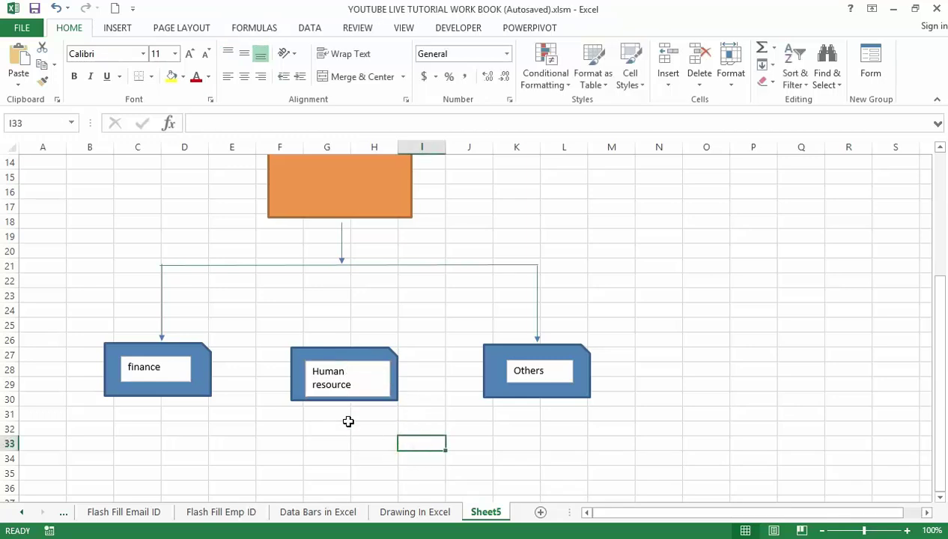
- Resize the finance text box and give it a light peach fill
click(138, 376)
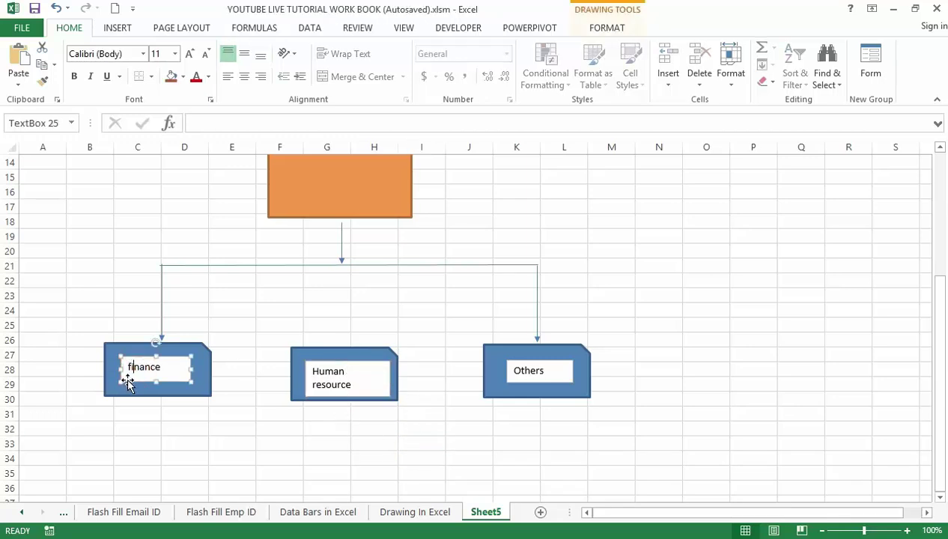
drag(120, 381, 115, 389)
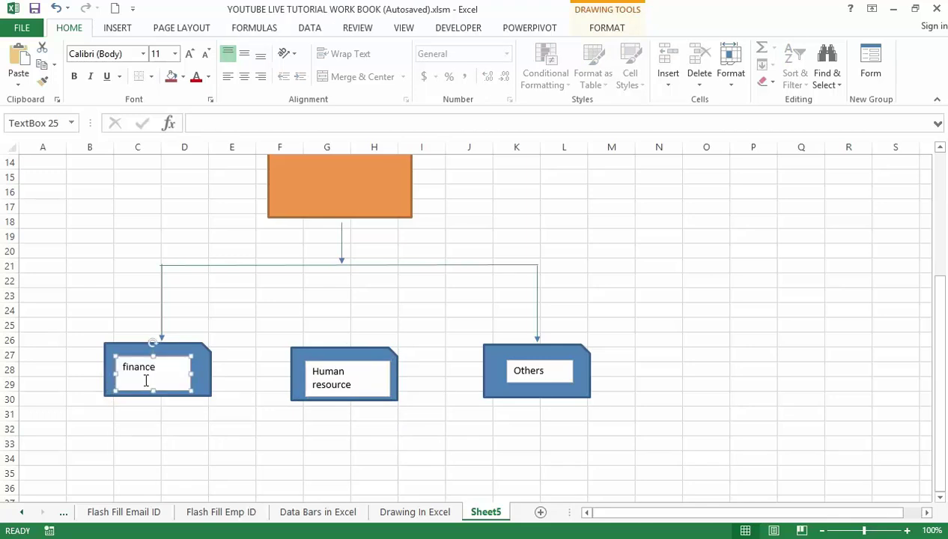
click(171, 78)
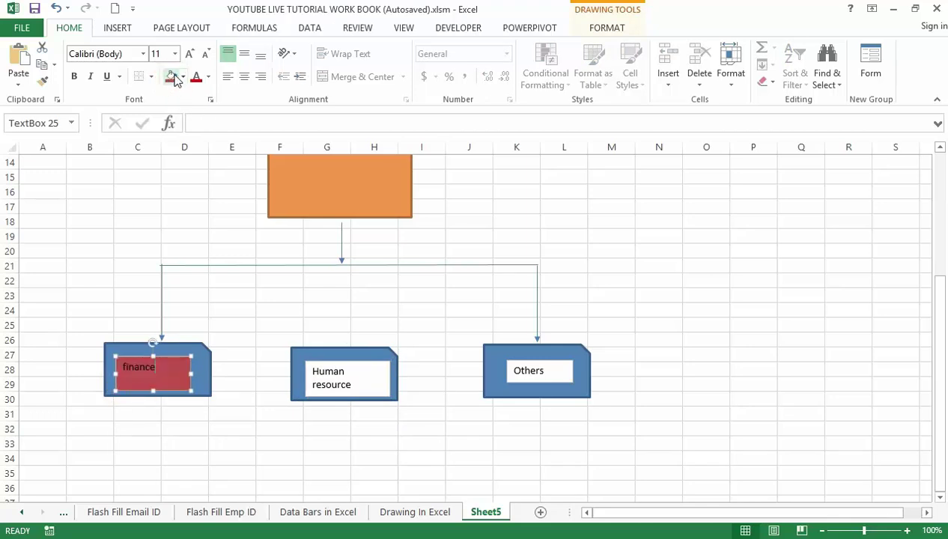
click(182, 77)
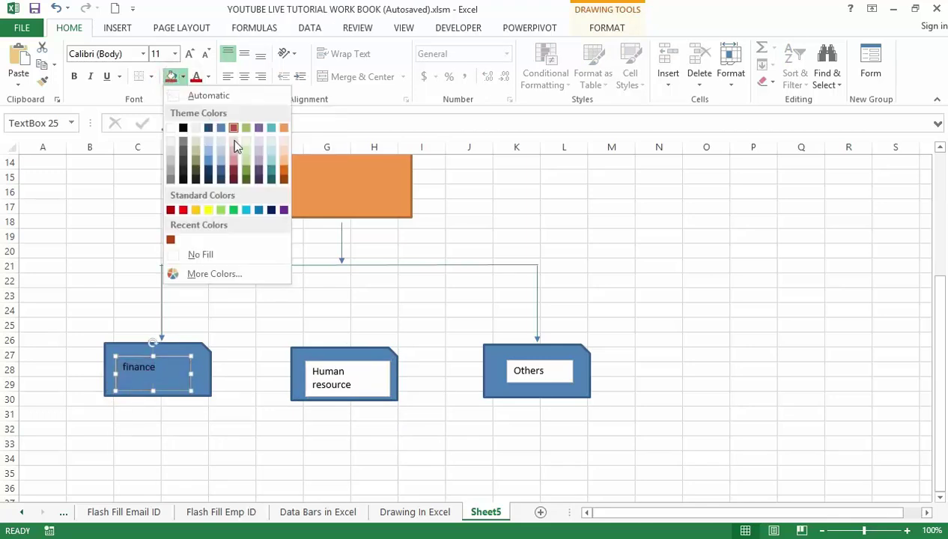
click(284, 155)
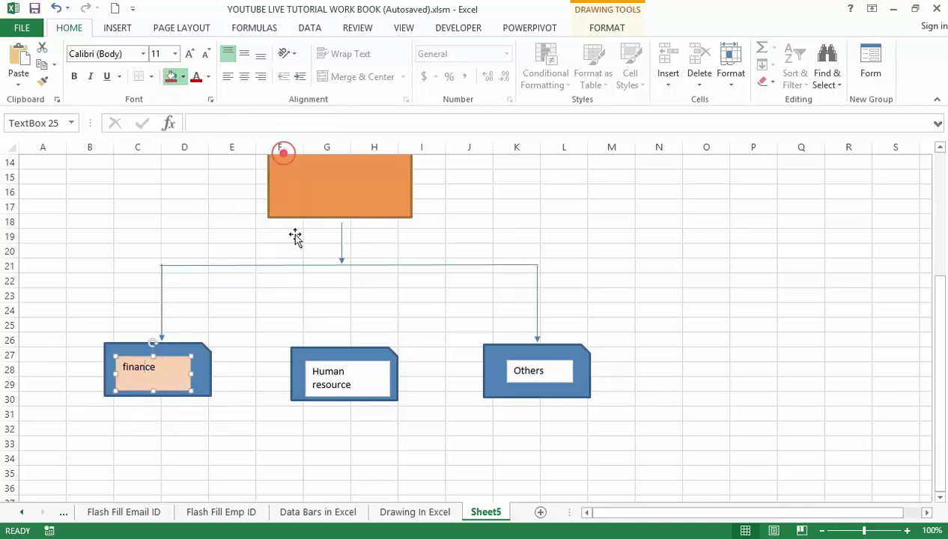
- Fill the Human resource and Others text boxes peach, then compare with Drawing In Excel
drag(319, 372, 369, 380)
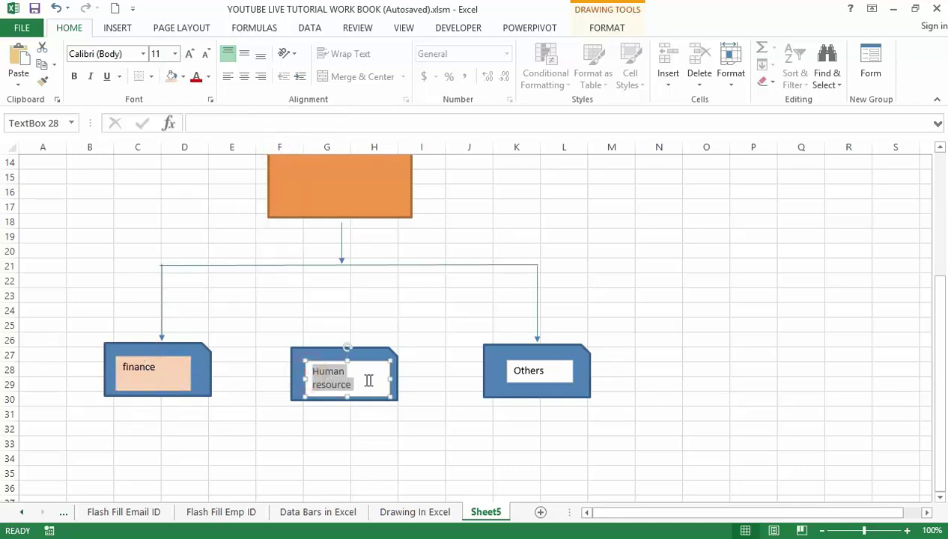
click(183, 78)
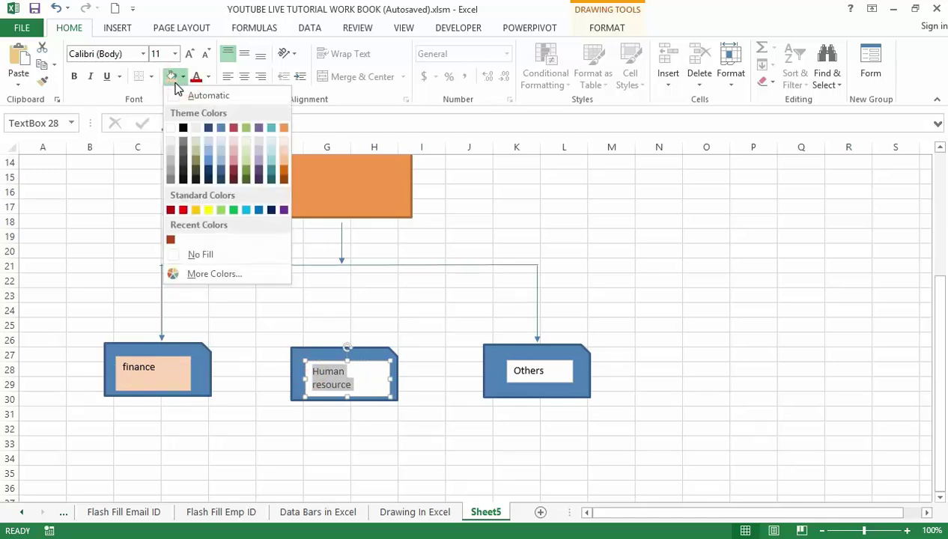
click(284, 155)
click(555, 373)
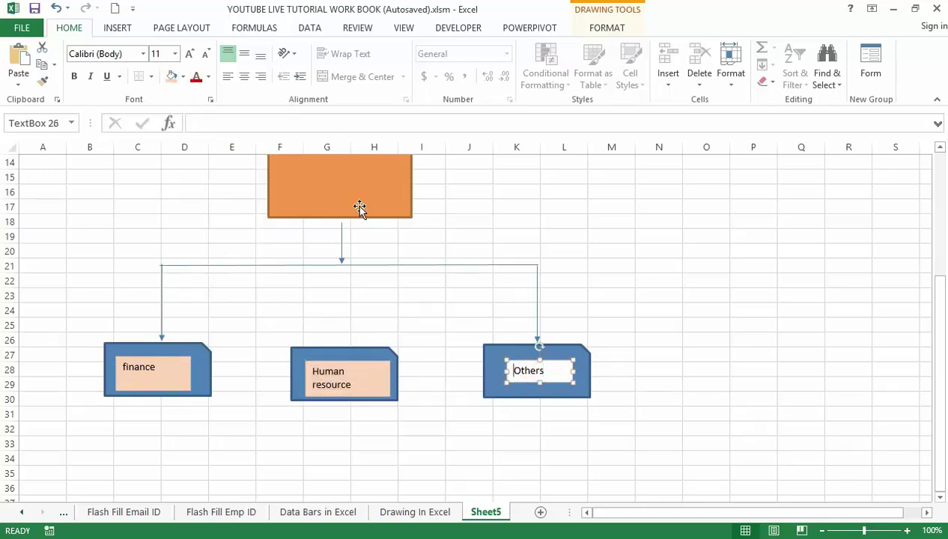
click(171, 76)
click(741, 328)
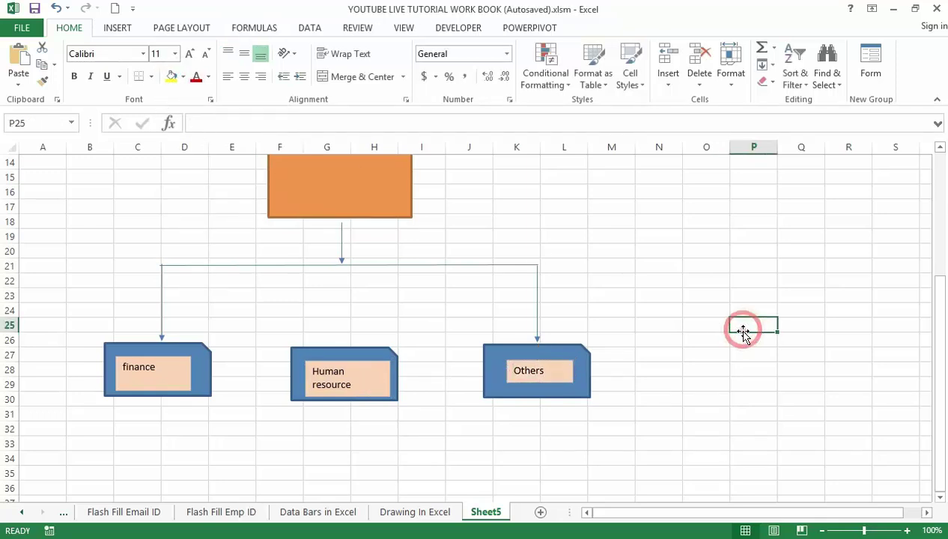
click(416, 512)
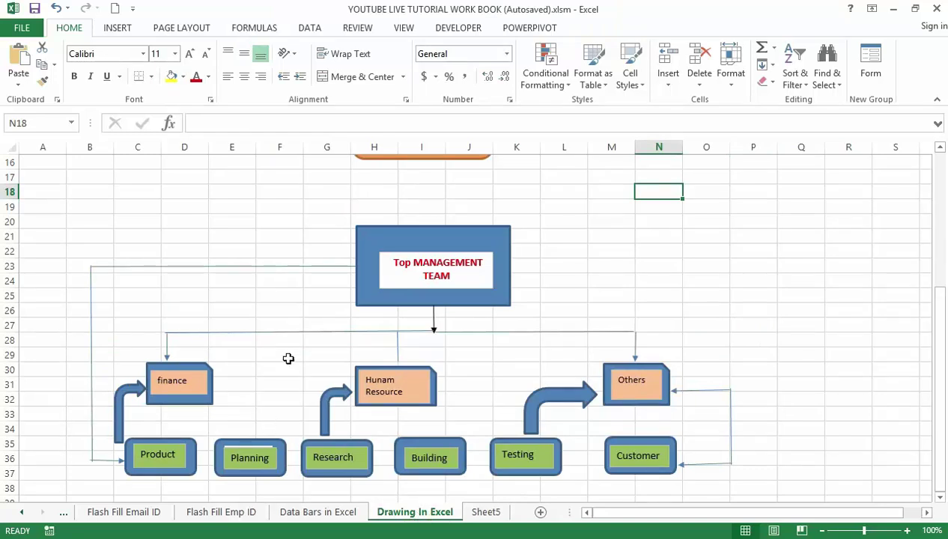
click(486, 513)
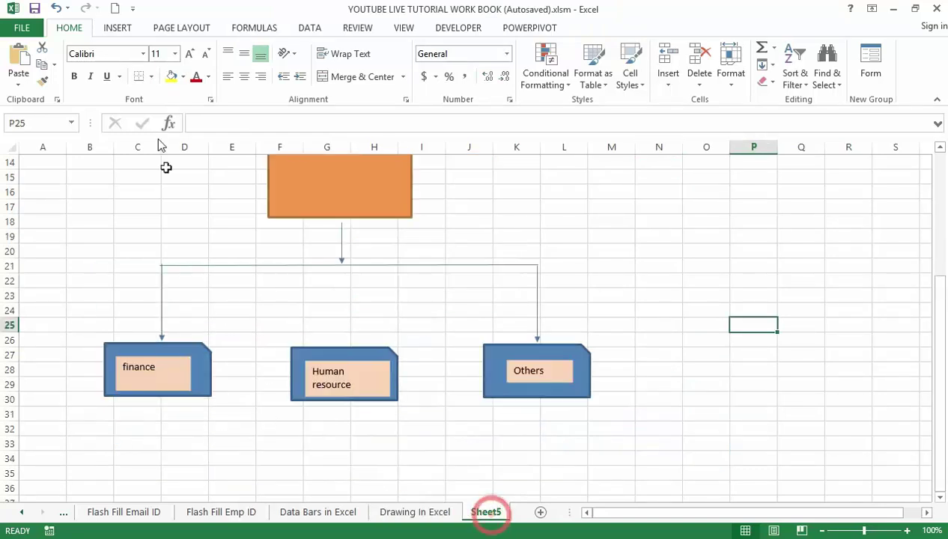
click(117, 29)
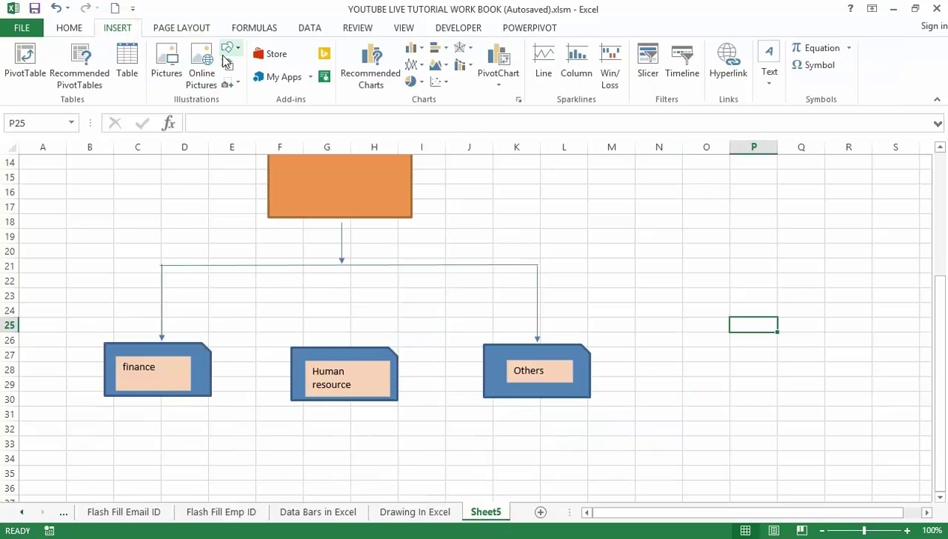
- Draw a thick bent block arrow from the Human resource box to Others
click(229, 48)
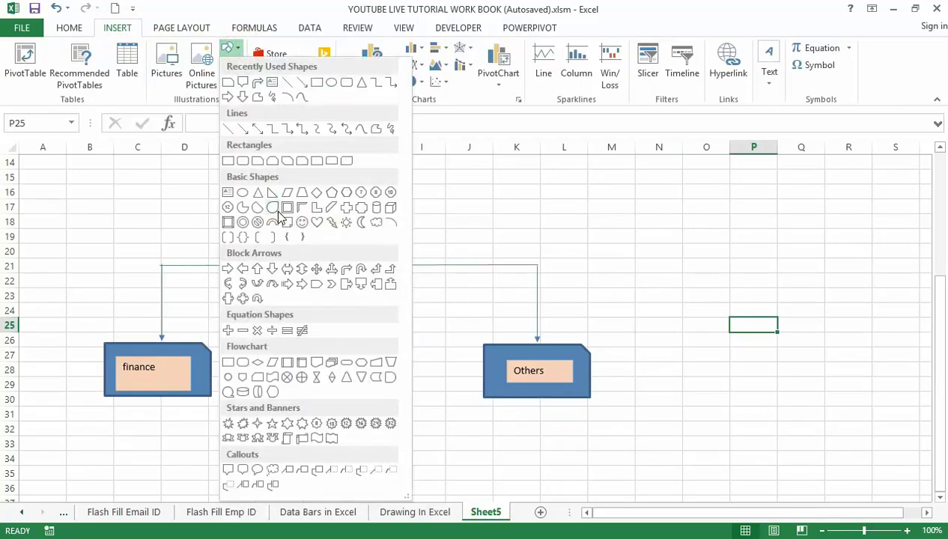
click(343, 269)
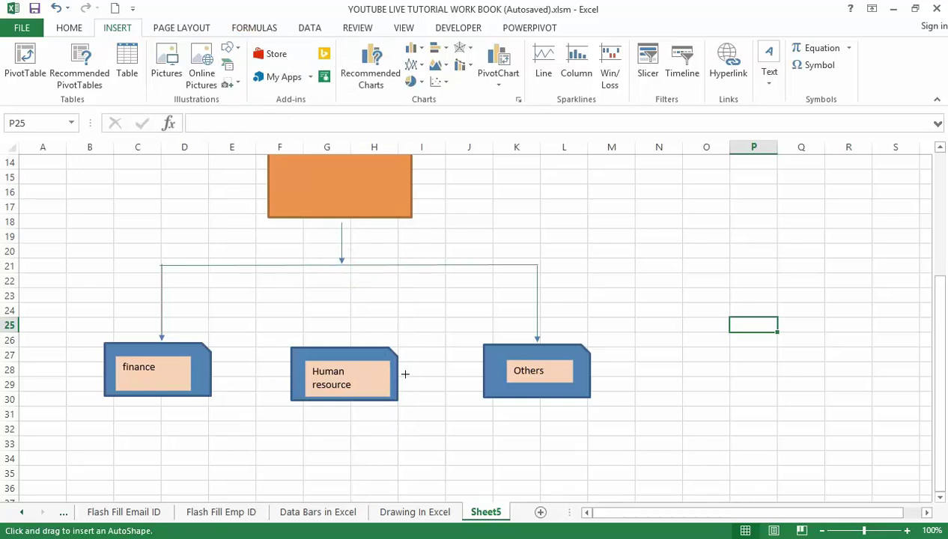
drag(401, 376, 480, 370)
click(432, 400)
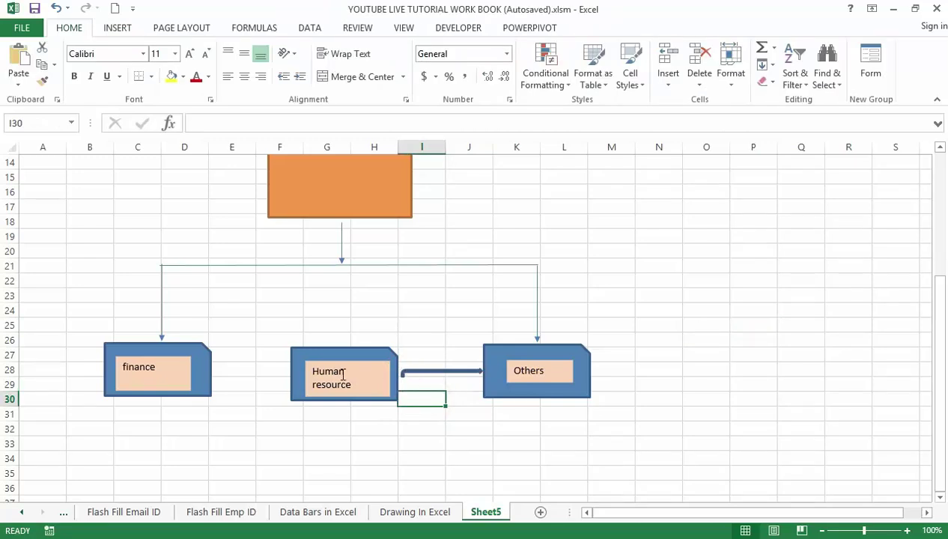
drag(216, 370, 289, 372)
- Copy the bent arrow and place it between finance and Human resource
click(444, 373)
right_click(443, 373)
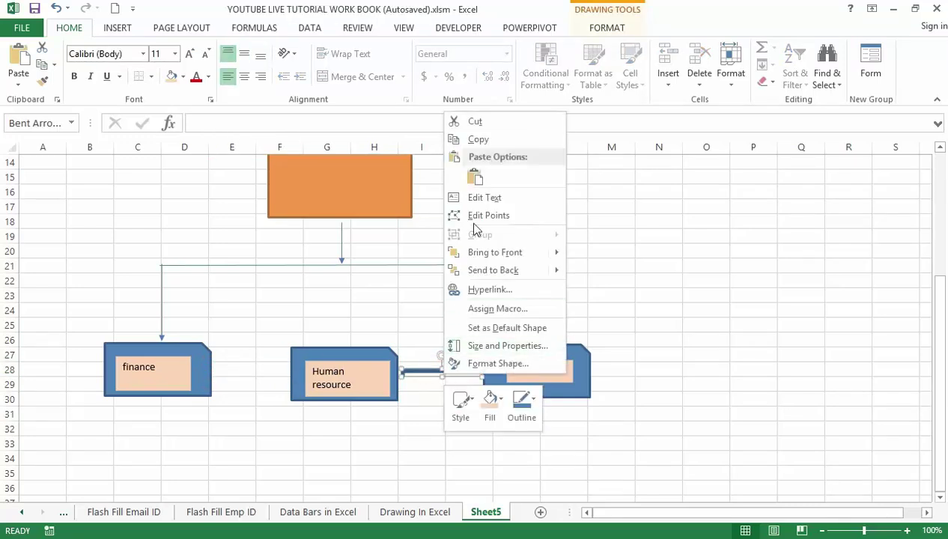
click(479, 139)
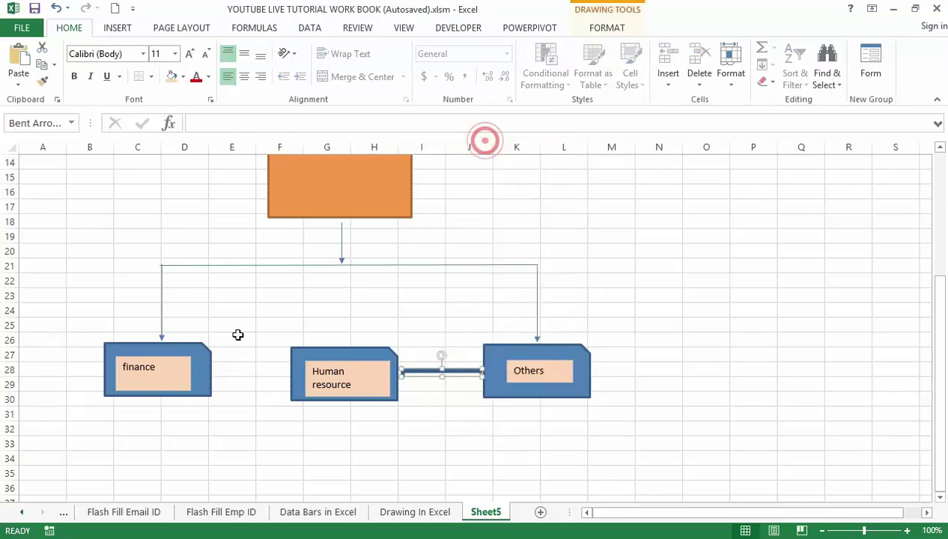
click(218, 364)
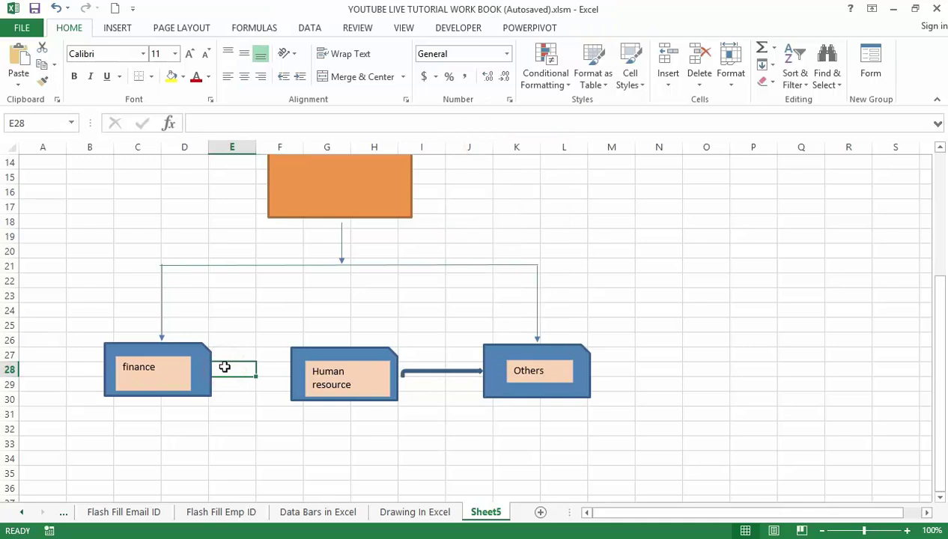
key(ctrl+v)
click(268, 405)
drag(257, 364, 265, 371)
click(344, 459)
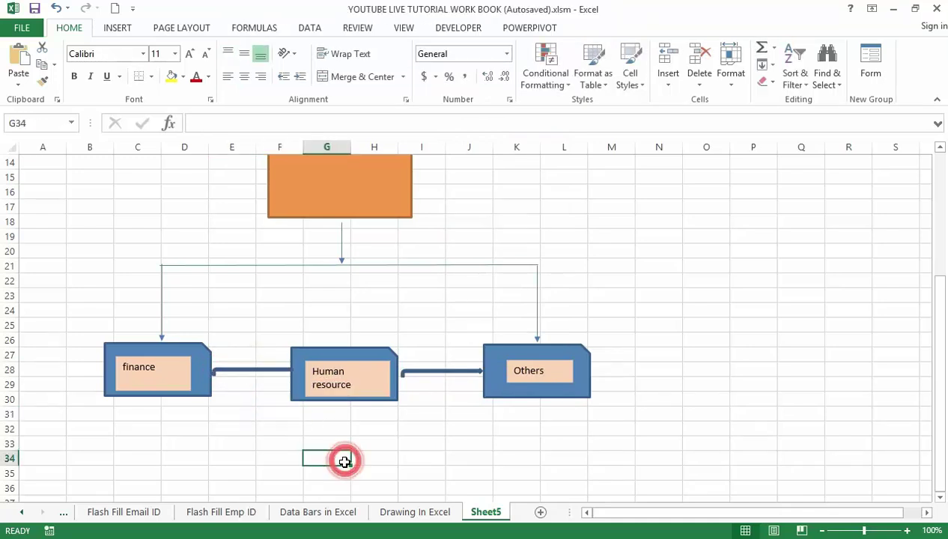
- Draw a text box inside the orange rectangle and type TOP MANAGEMENT
click(415, 512)
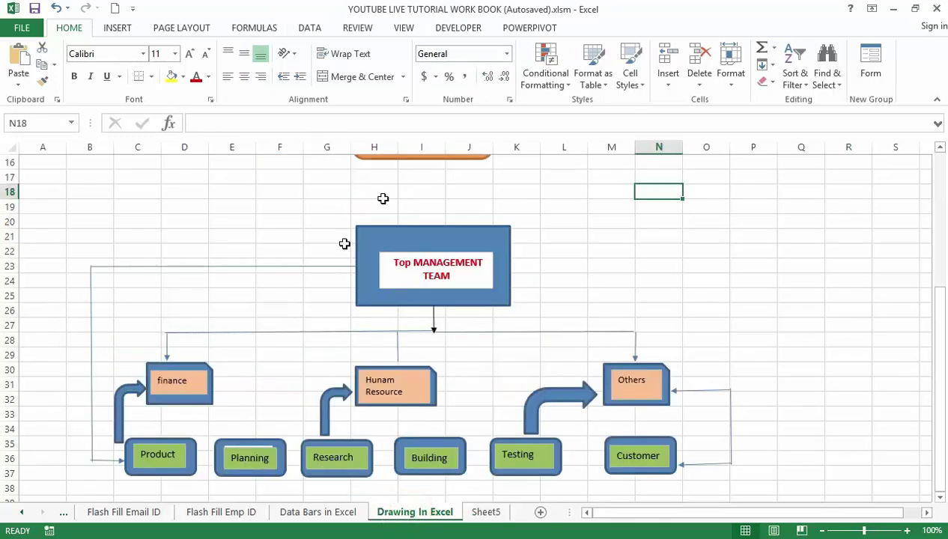
click(490, 524)
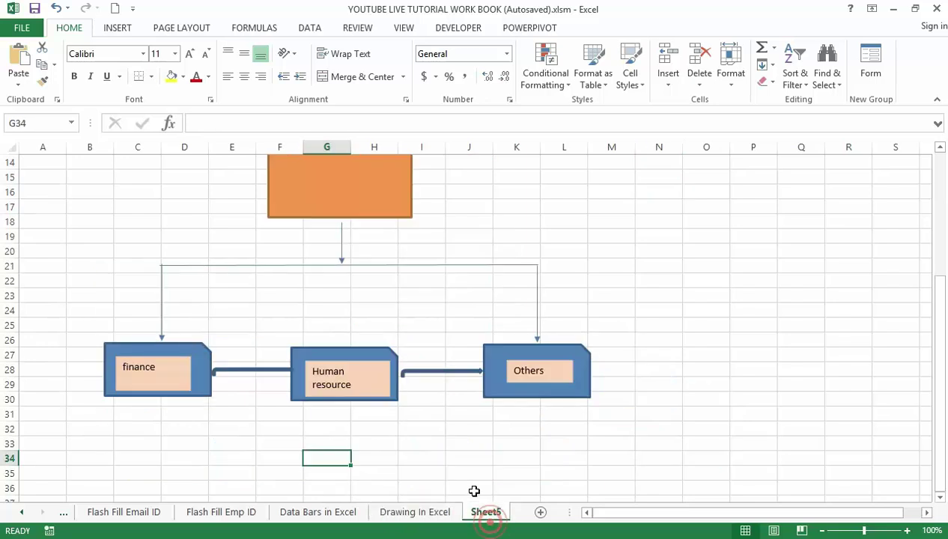
click(350, 170)
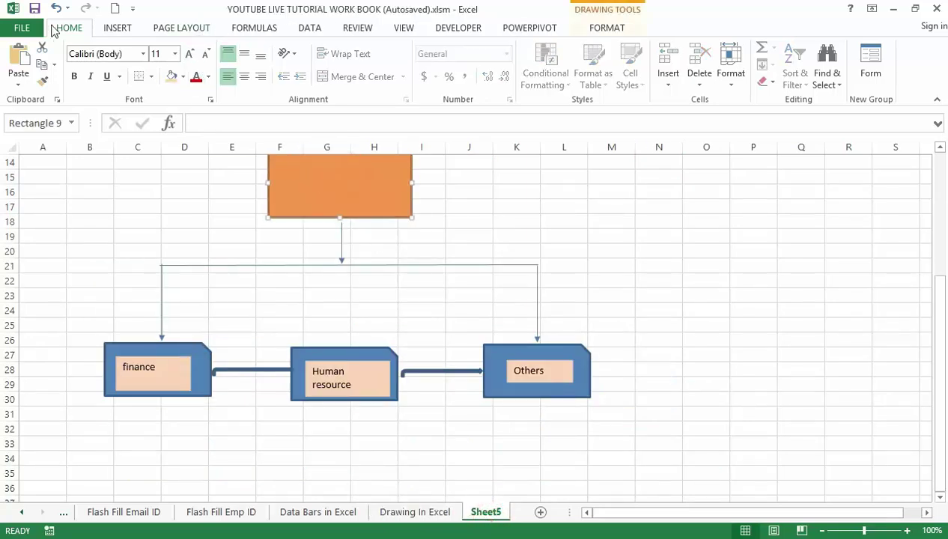
click(105, 28)
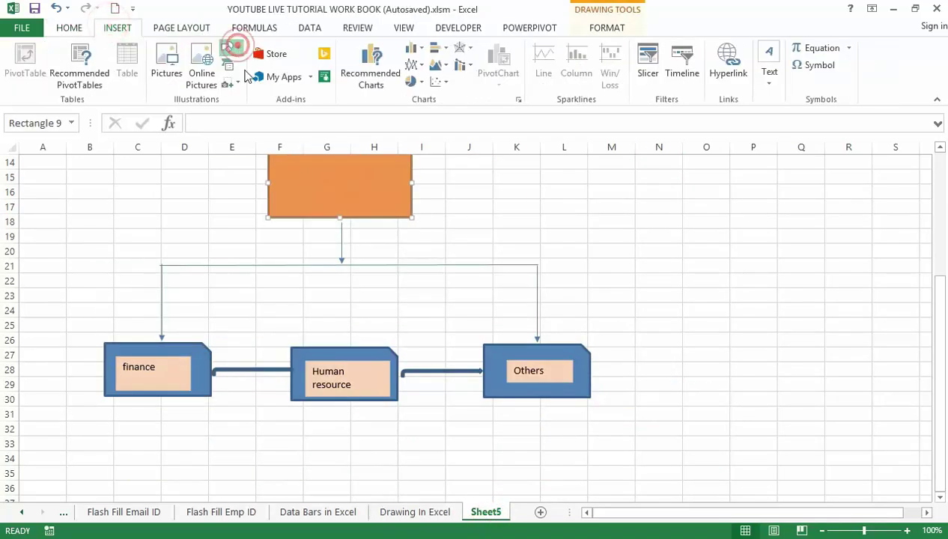
click(235, 47)
click(228, 187)
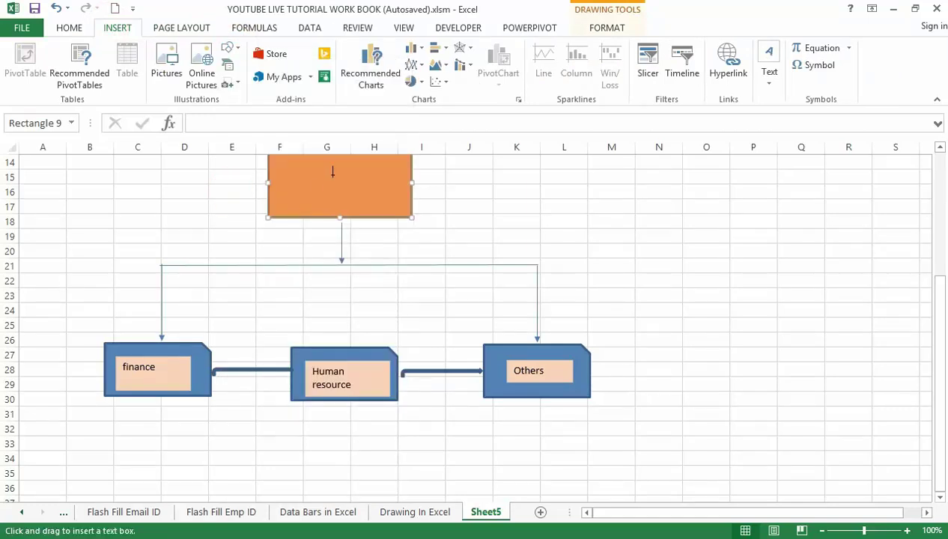
drag(280, 168, 396, 201)
click(311, 177)
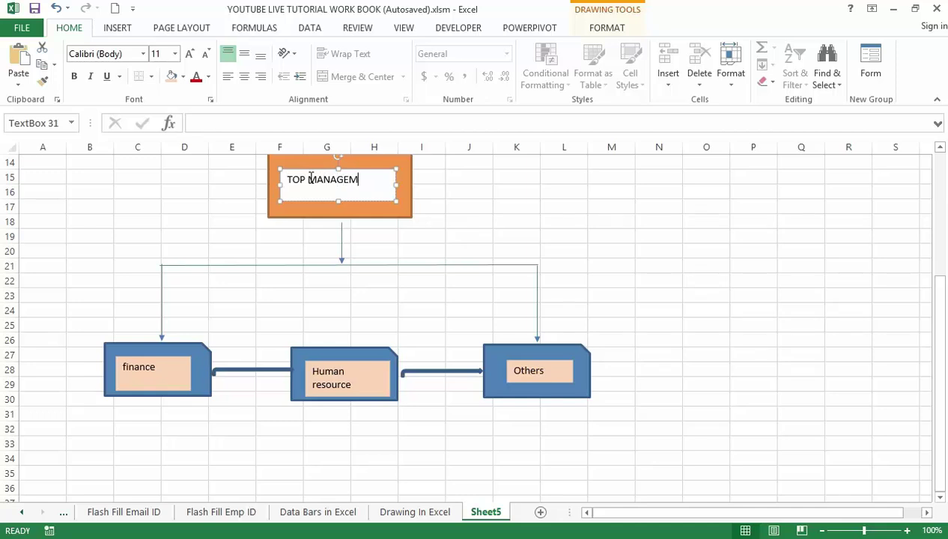
click(325, 212)
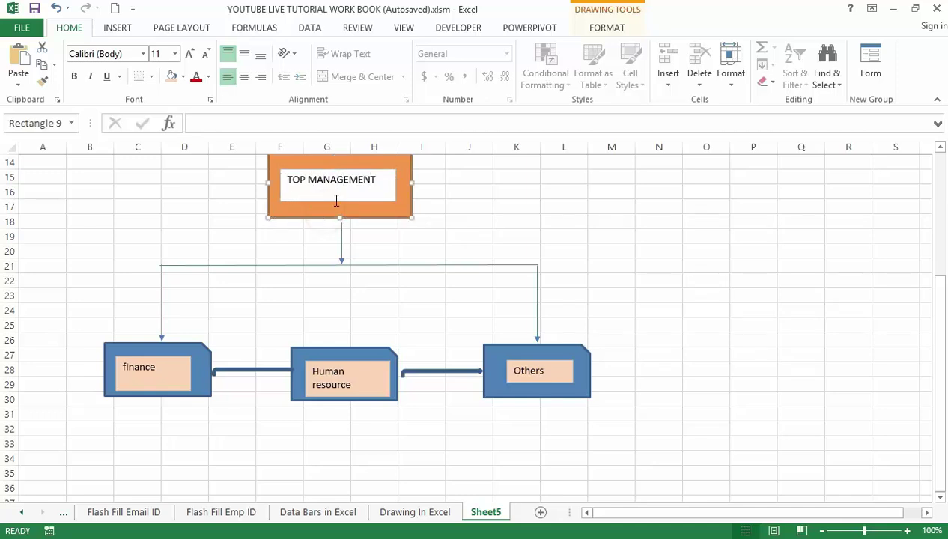
- Make the TOP MANAGEMENT text bold and red
drag(379, 181, 288, 180)
click(194, 79)
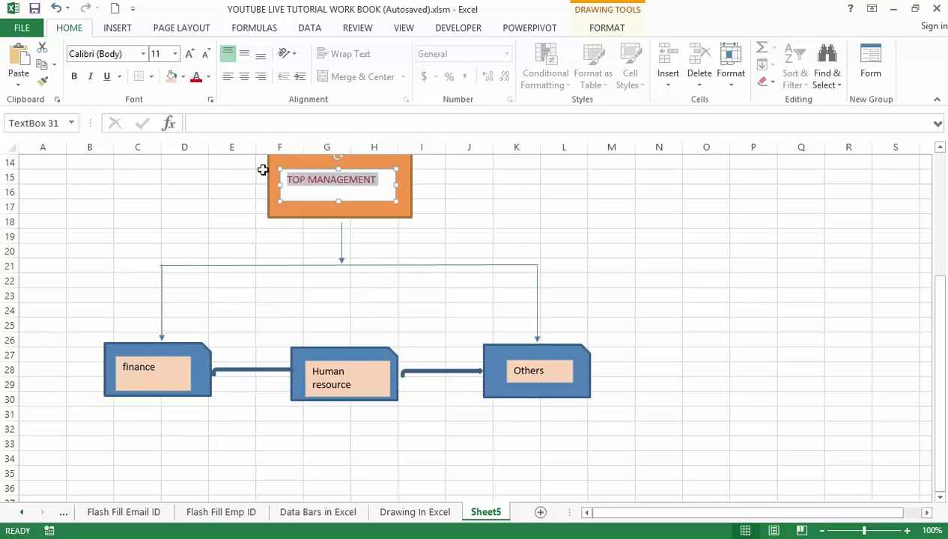
click(74, 76)
click(643, 266)
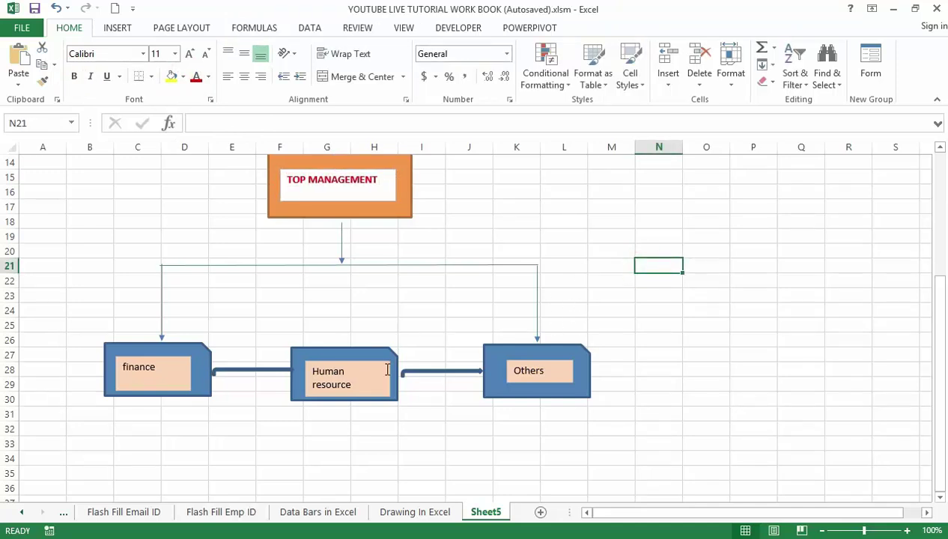
click(127, 33)
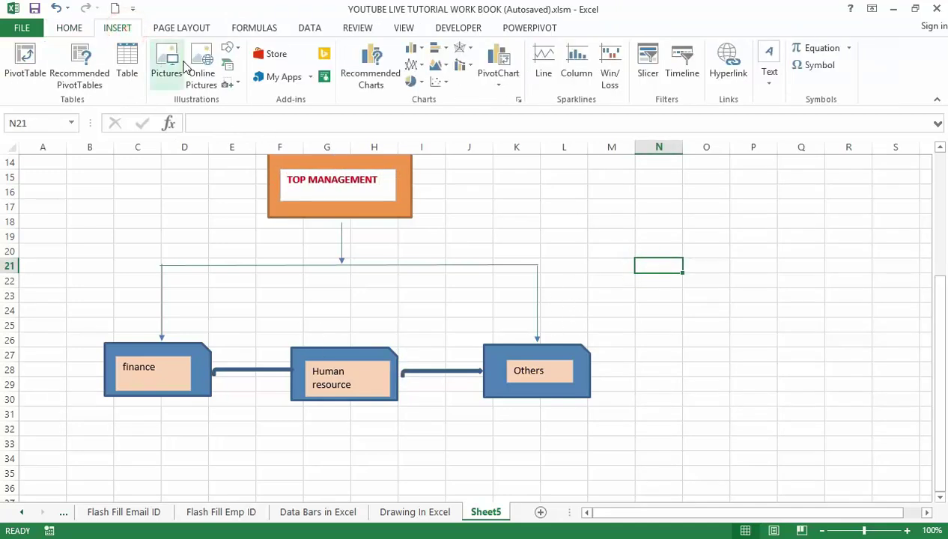
- Draw a 5.28" double-headed arrow line across row 24, stretched left above finance
click(239, 49)
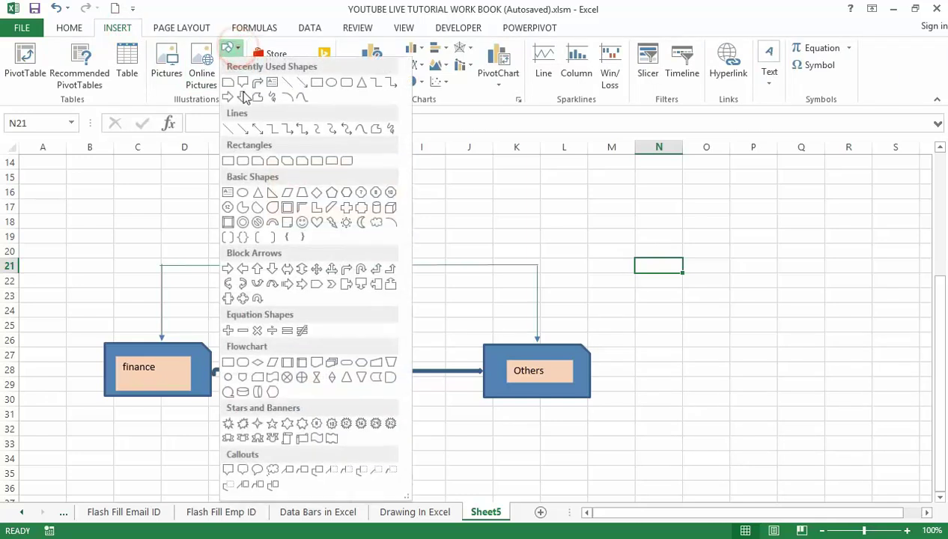
click(257, 128)
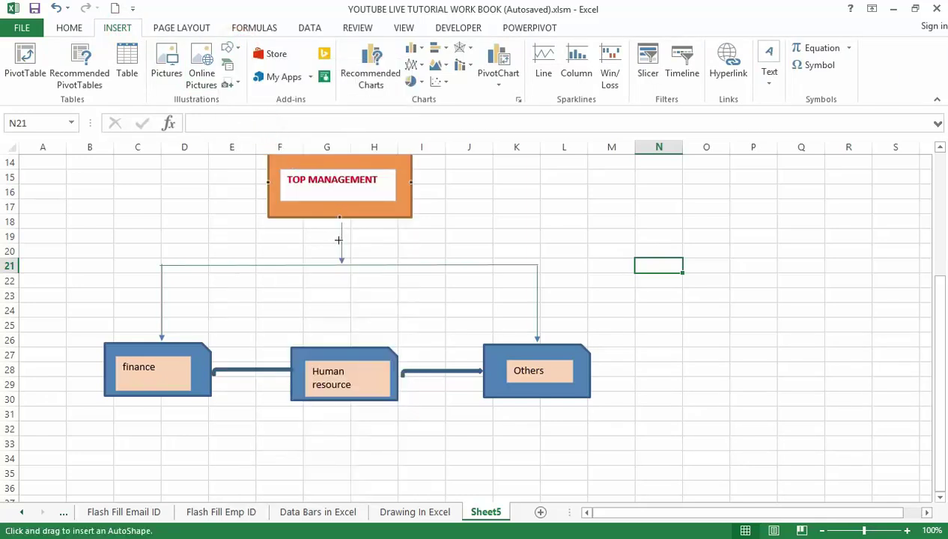
mouse_move(194, 340)
mouse_down()
mouse_move(203, 301)
mouse_move(192, 296)
mouse_move(311, 328)
mouse_move(284, 343)
mouse_move(258, 340)
mouse_move(461, 296)
mouse_move(508, 310)
mouse_up()
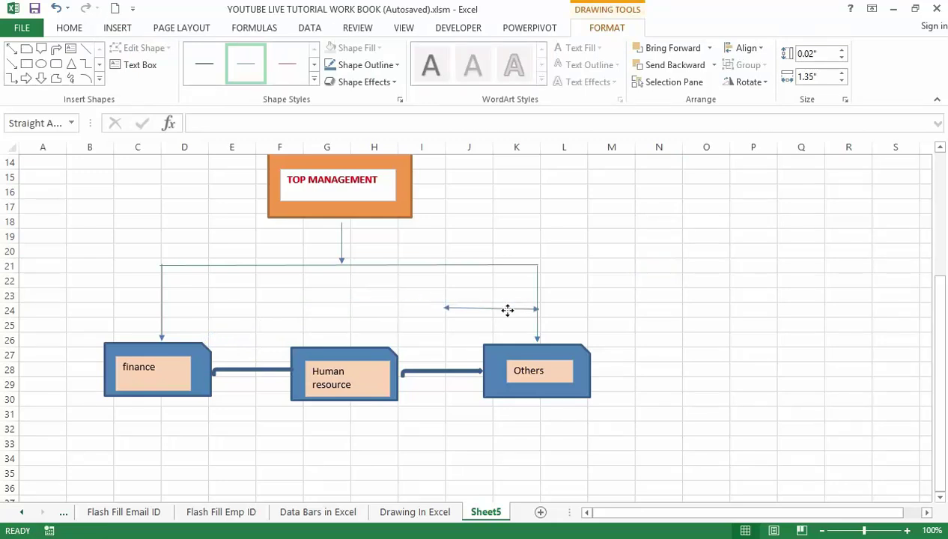
drag(443, 308, 163, 307)
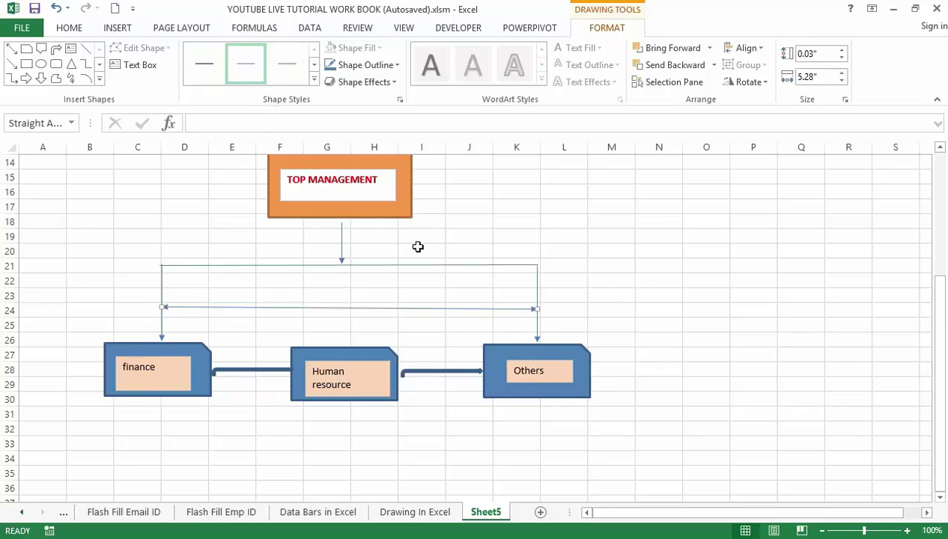
click(117, 27)
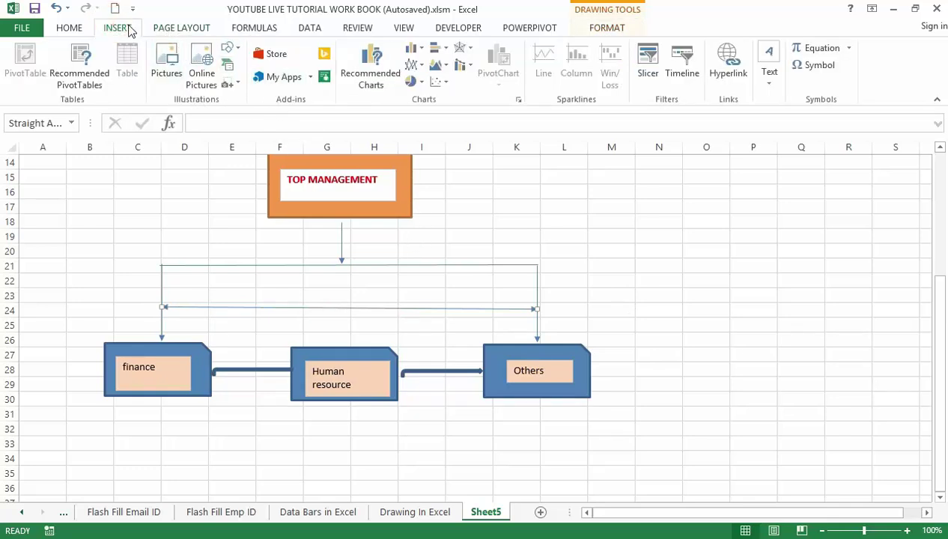
- Draw an elbow connector from the double arrow down to the Human resource–Others arrow
click(228, 48)
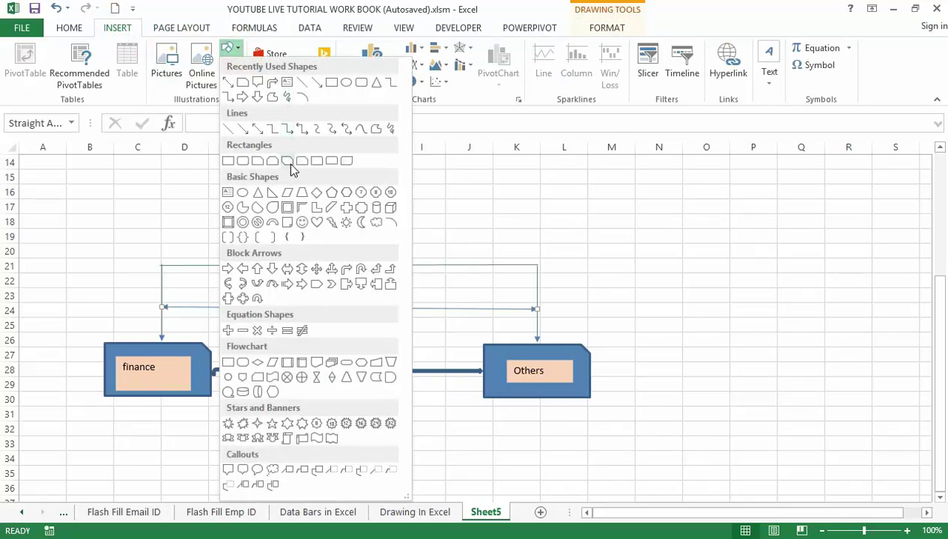
click(227, 96)
drag(442, 310, 448, 367)
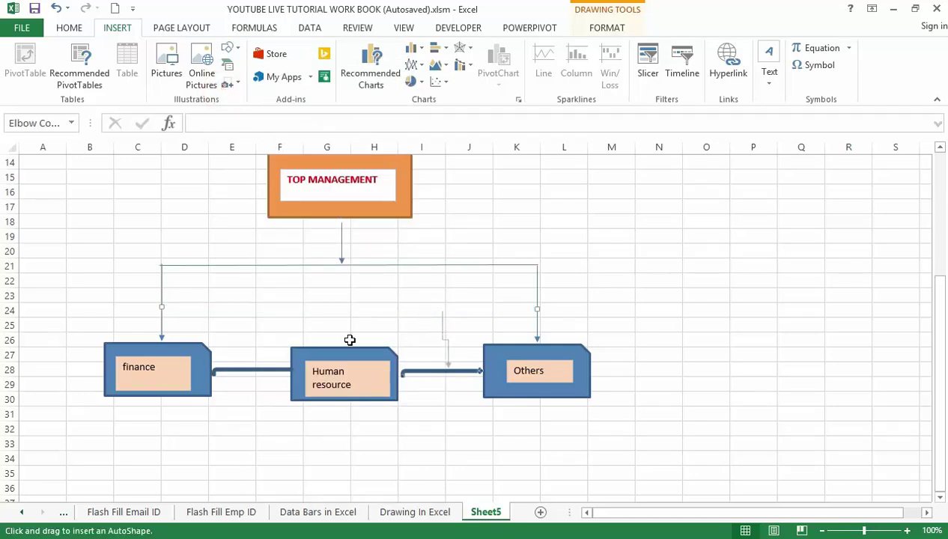
- Copy the elbow connector onto the finance–Human resource arrow
right_click(443, 339)
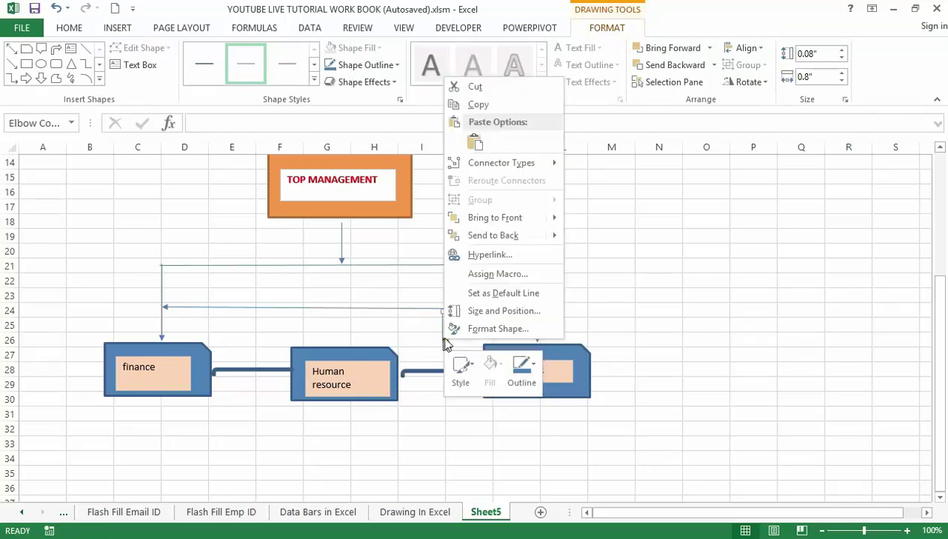
click(485, 105)
right_click(247, 337)
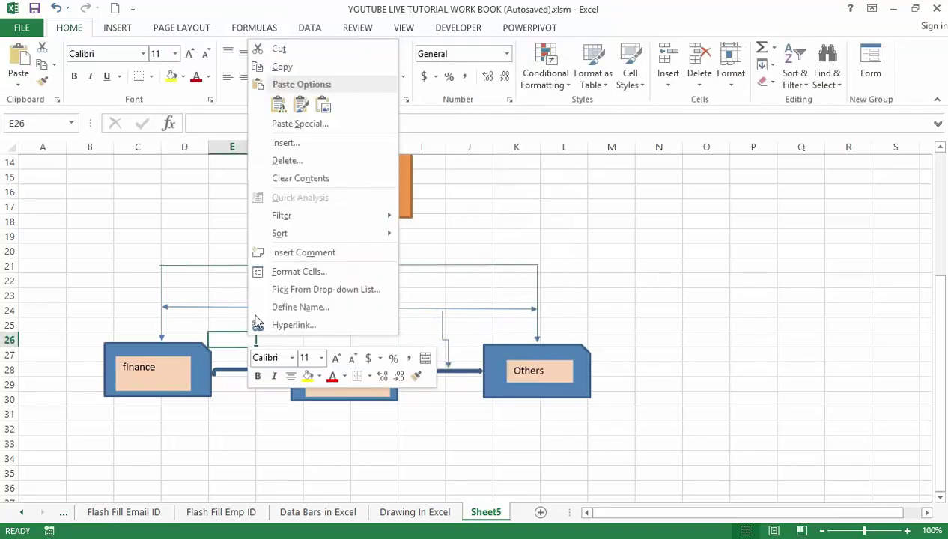
click(277, 105)
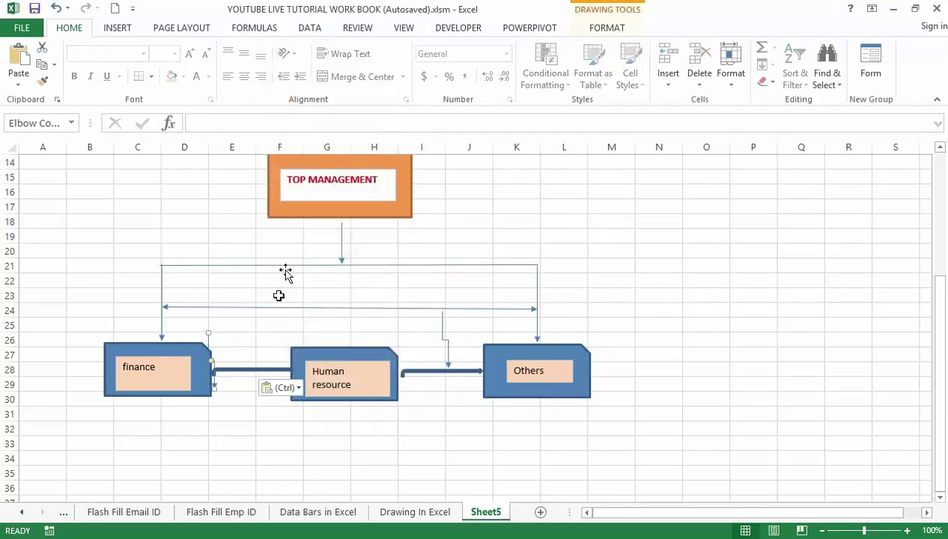
drag(214, 365, 259, 336)
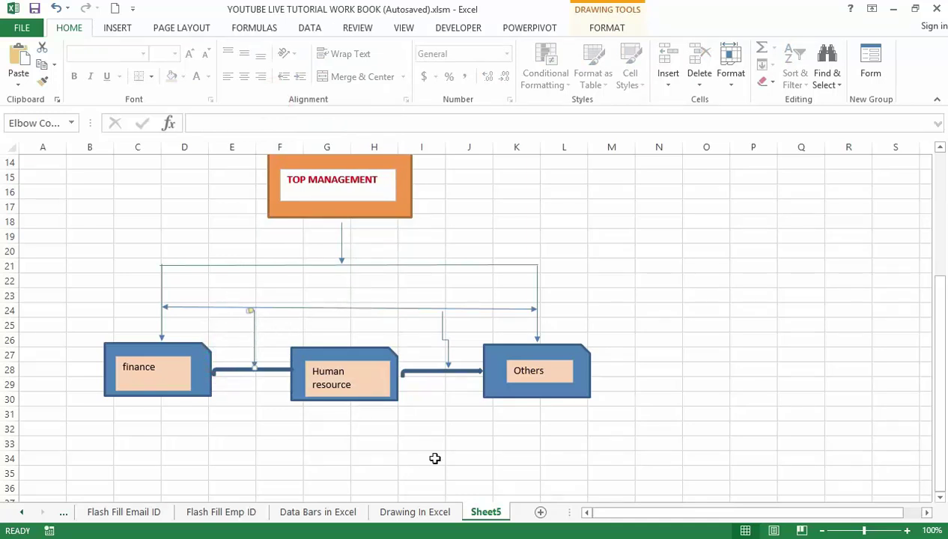
click(421, 458)
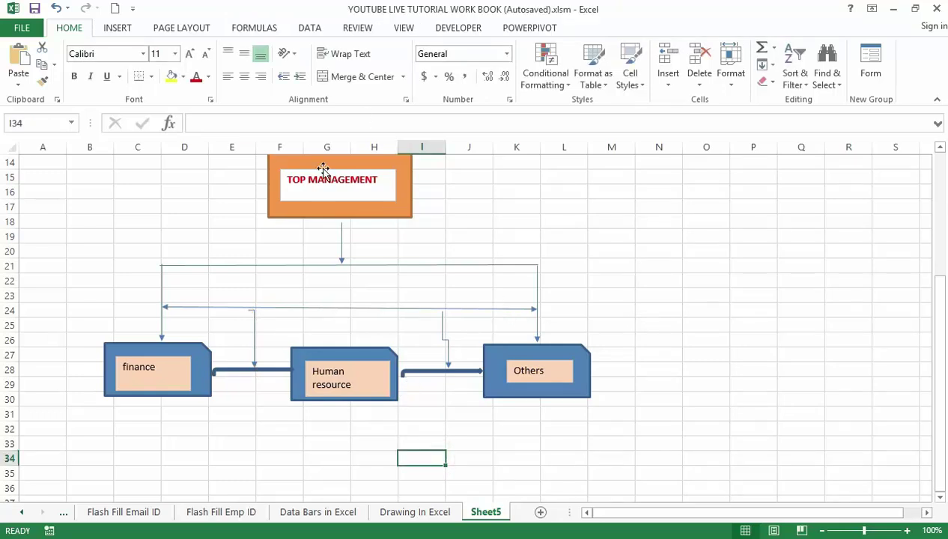
drag(937, 312, 946, 282)
- Save the workbook and scroll to view the finished TOP MANAGEMENT org chart
drag(3, 283, 52, 64)
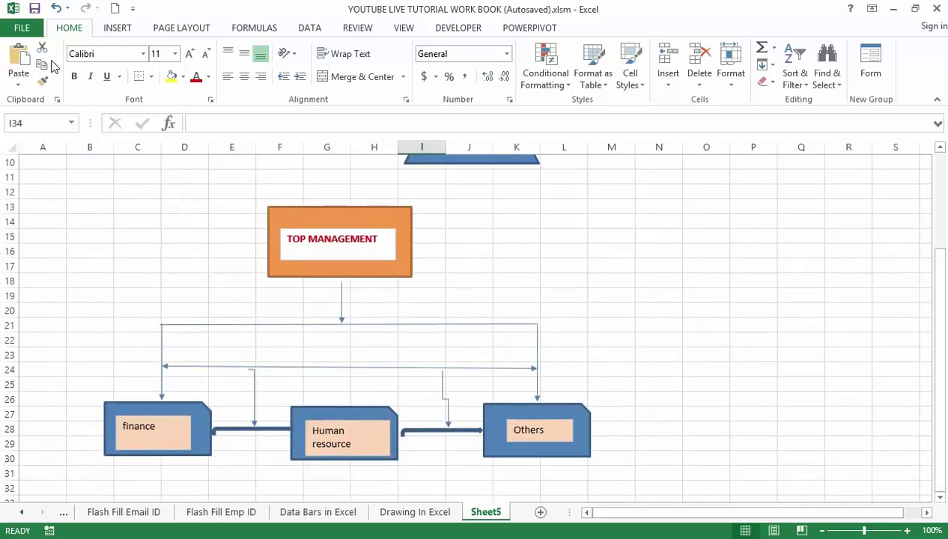
click(34, 9)
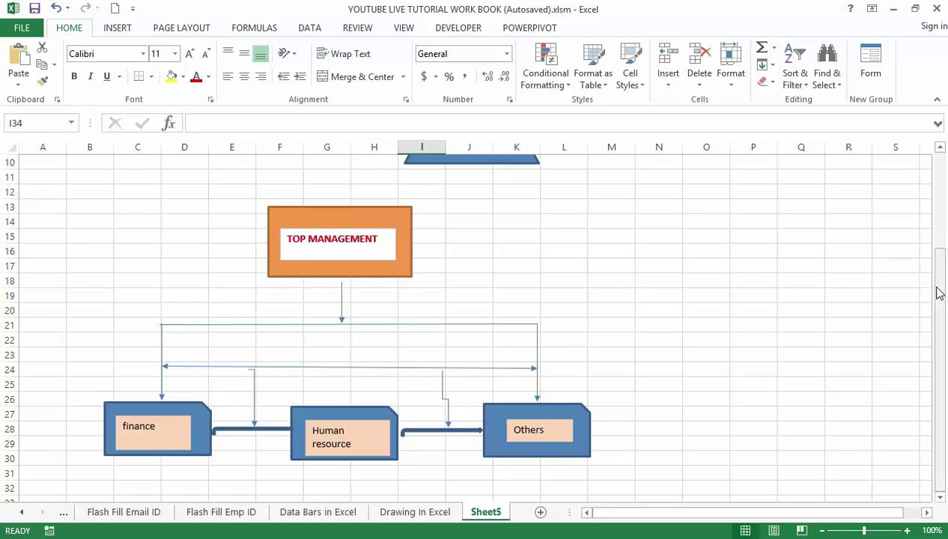
drag(939, 294, 940, 222)
click(408, 511)
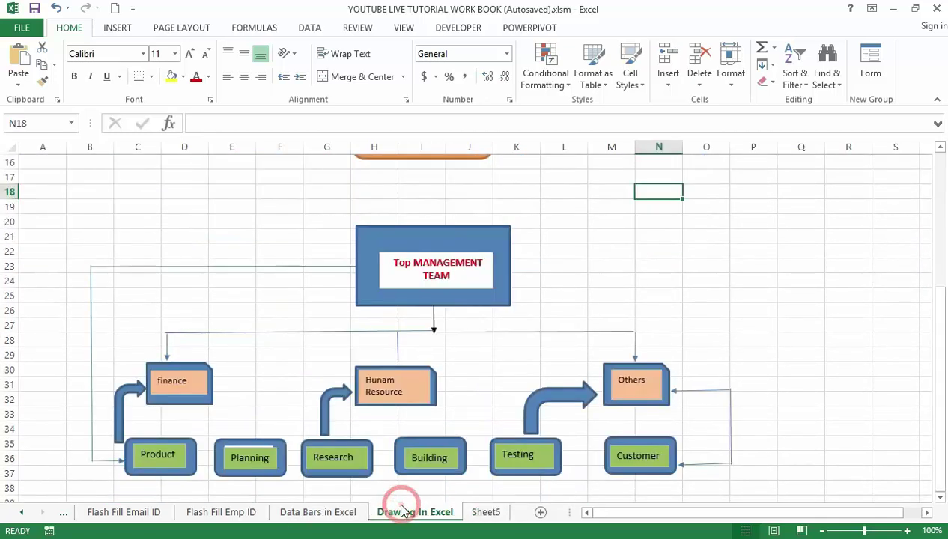
drag(936, 318, 939, 284)
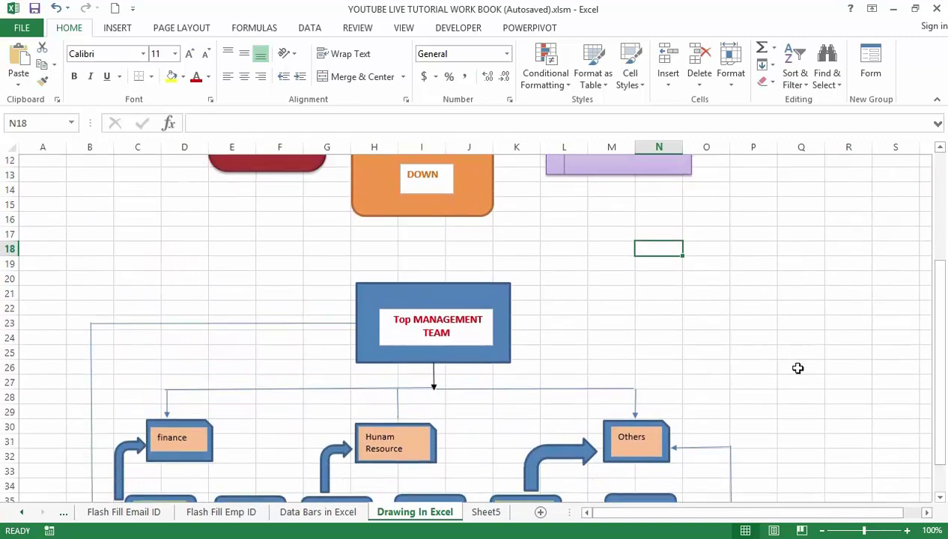